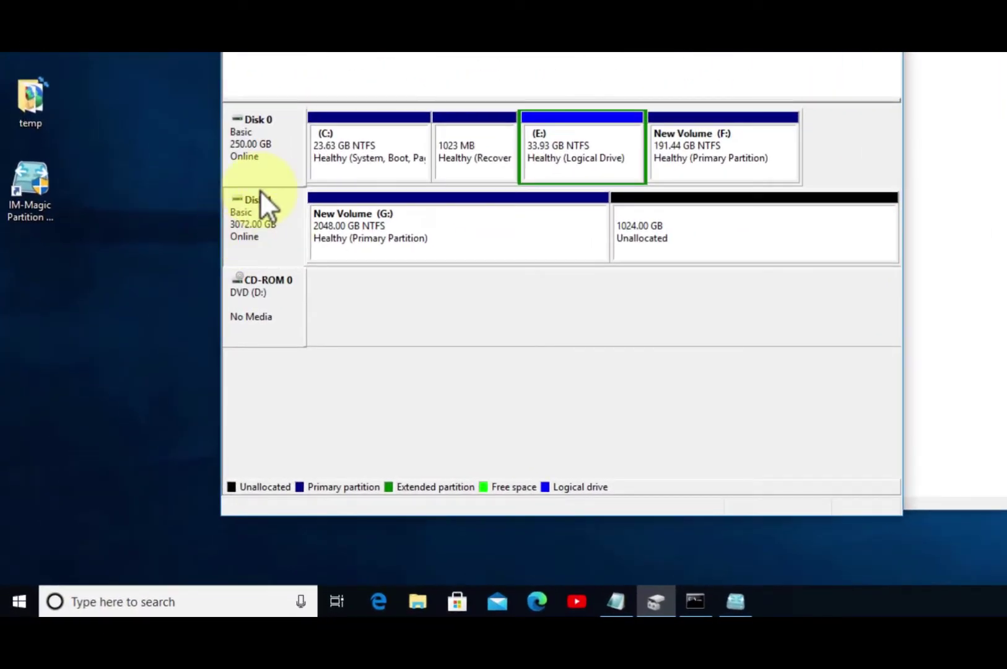
- Check Disk 1's partition style and available conversion options in Disk Management
{"action": "right_click", "coordinate": [266, 225]}
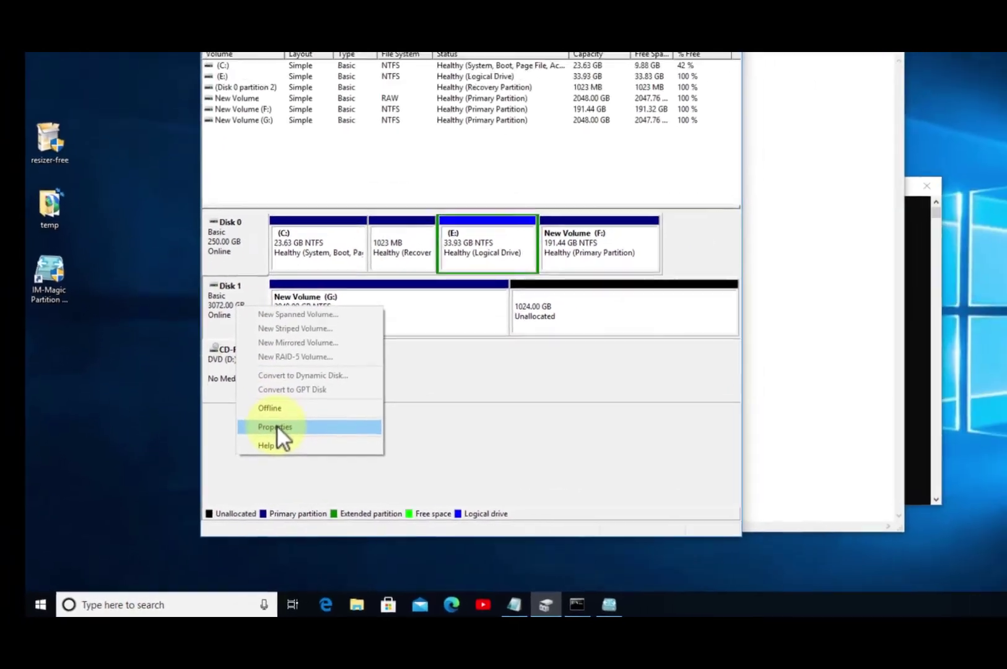
{"action": "left_click", "coordinate": [310, 384]}
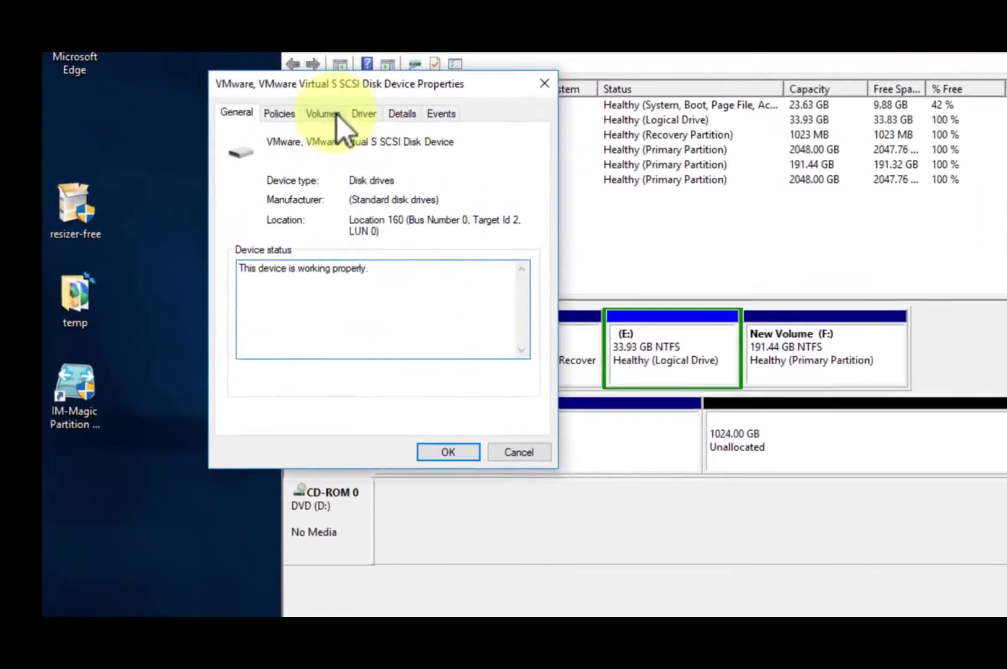
{"action": "left_click", "coordinate": [238, 97]}
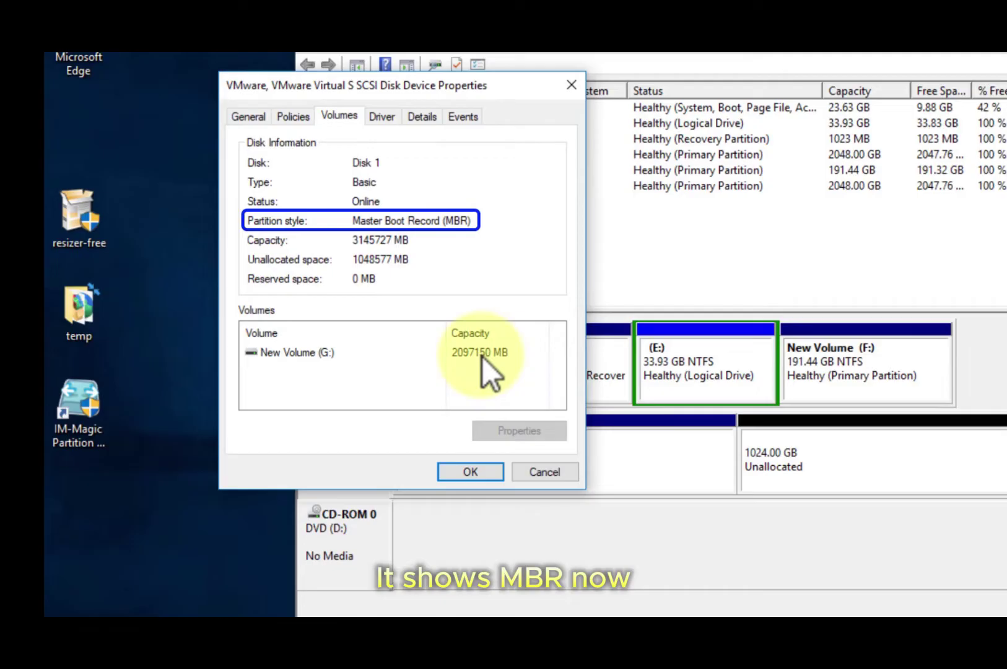
{"action": "left_click", "coordinate": [543, 473]}
{"action": "right_click", "coordinate": [359, 454]}
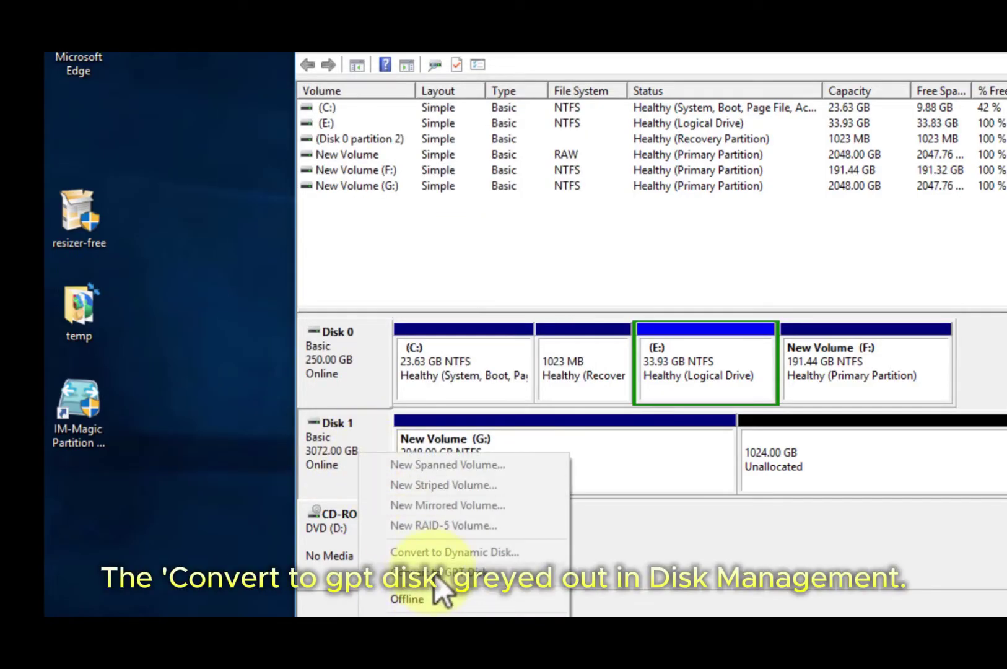
{"action": "left_click", "coordinate": [643, 427]}
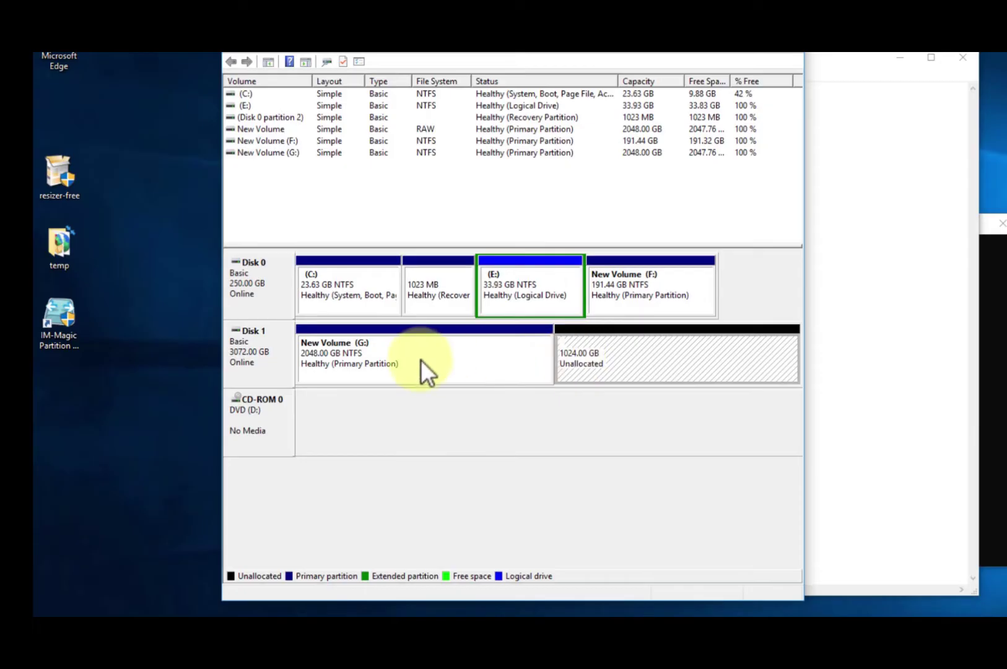
{"action": "left_click", "coordinate": [421, 360]}
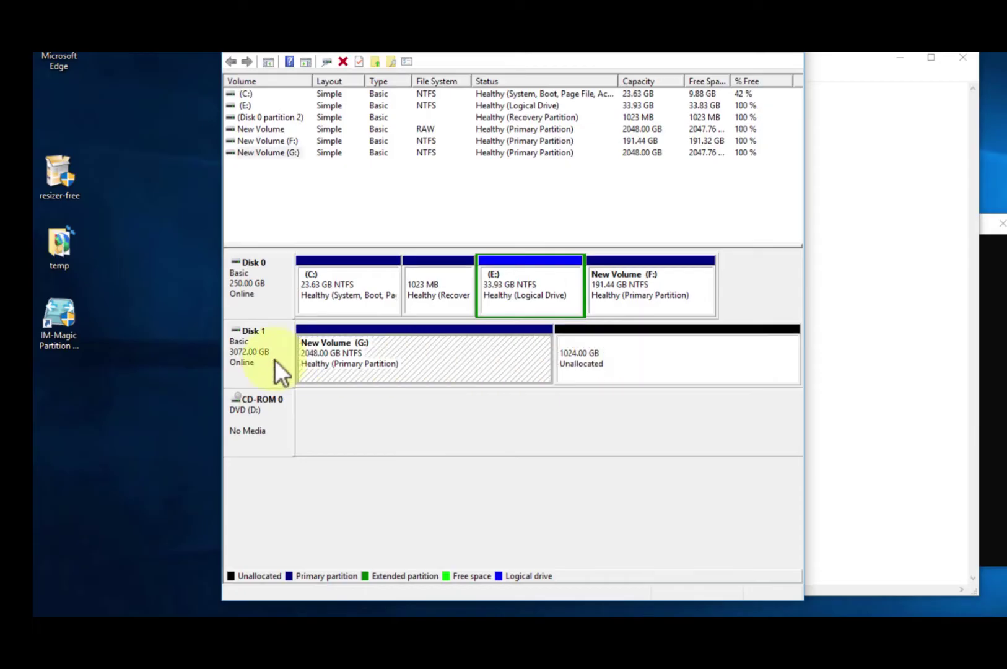
- Run mbr2gpt /convert /disk:Disk1 /allowFullOS from the notes, which fails layout validation again
{"action": "left_click", "coordinate": [980, 321]}
{"action": "left_click_drag", "start_coordinate": [539, 138], "coordinate": [641, 138]}
{"action": "left_click", "coordinate": [413, 138], "text": "shift"}
{"action": "key", "text": "ctrl+c"}
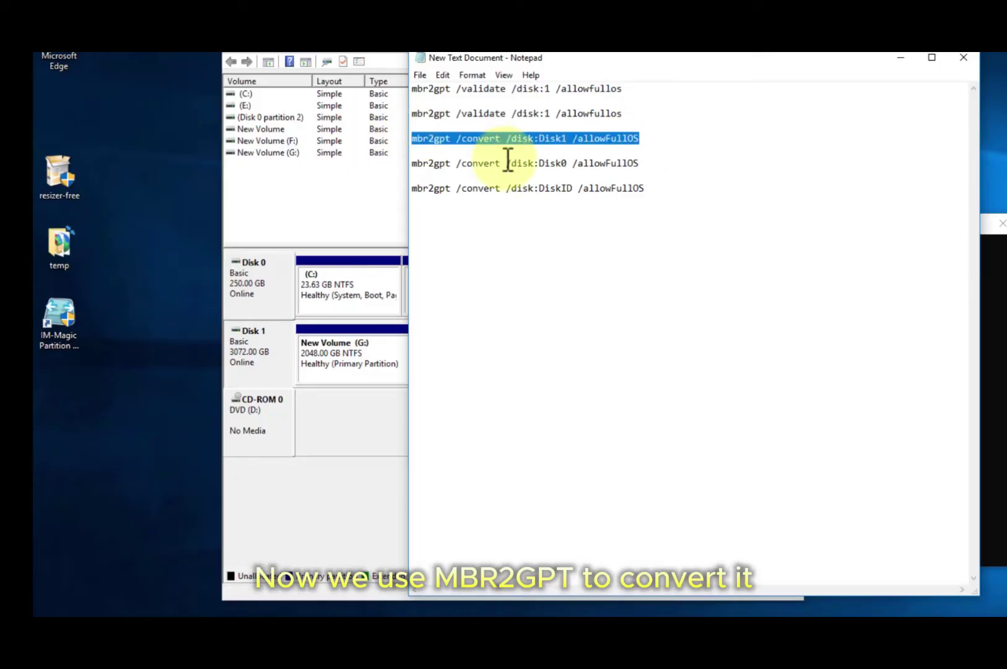
{"action": "left_click", "coordinate": [991, 341]}
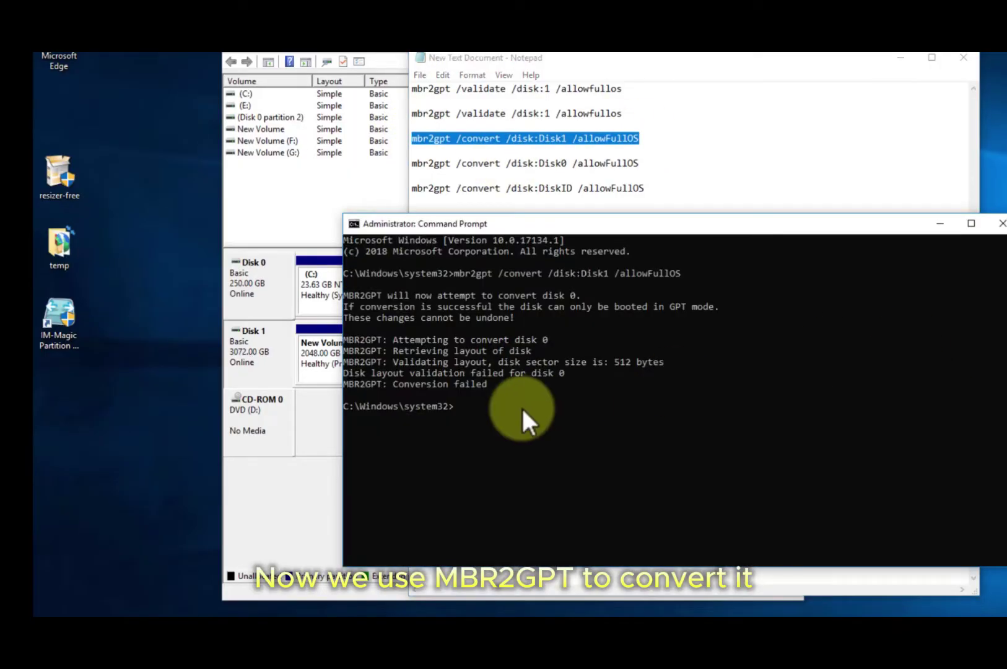
{"action": "left_click", "coordinate": [474, 408]}
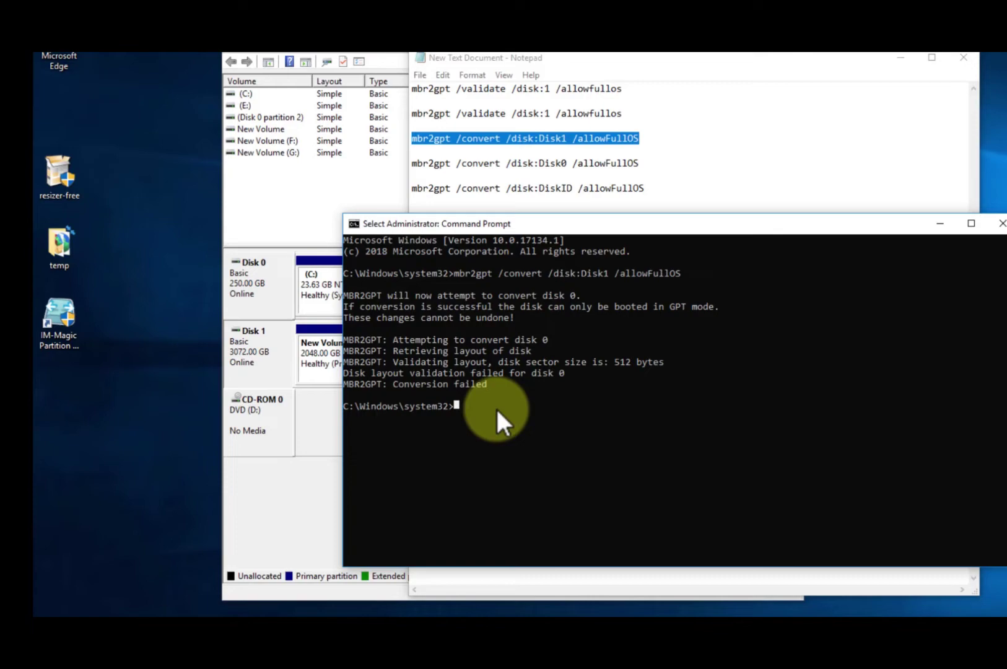
{"action": "right_click", "coordinate": [495, 407]}
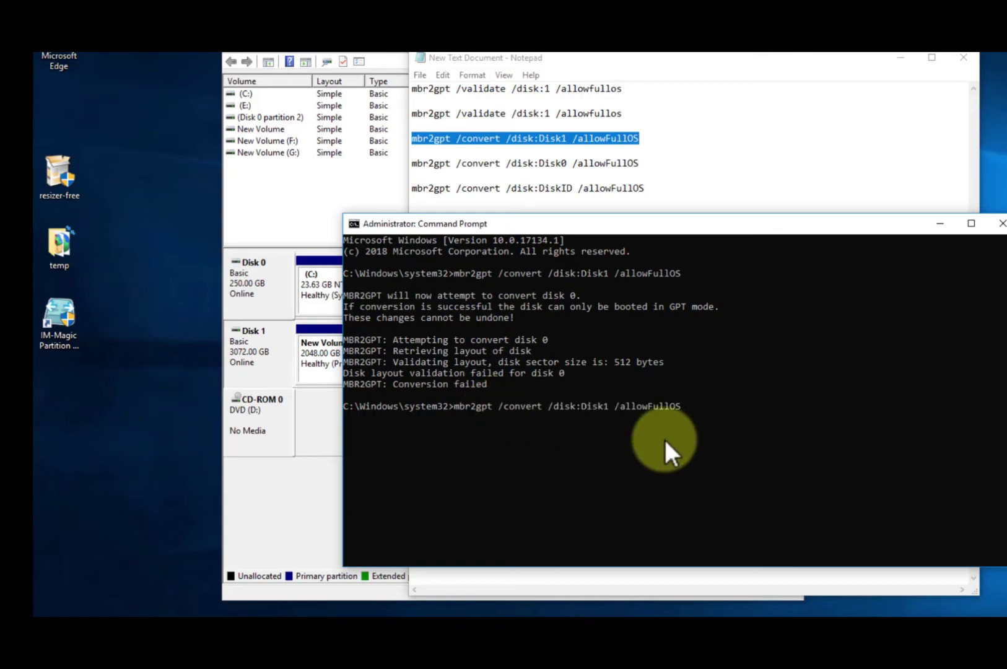
{"action": "key", "text": "Return"}
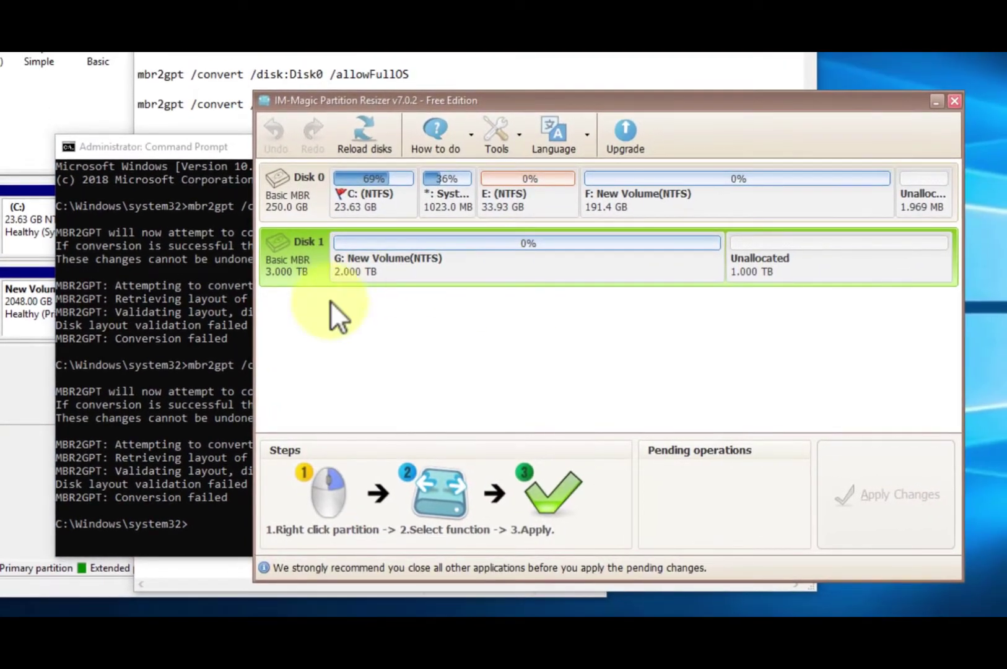
{"action": "left_click", "coordinate": [333, 262]}
{"action": "left_click", "coordinate": [294, 267]}
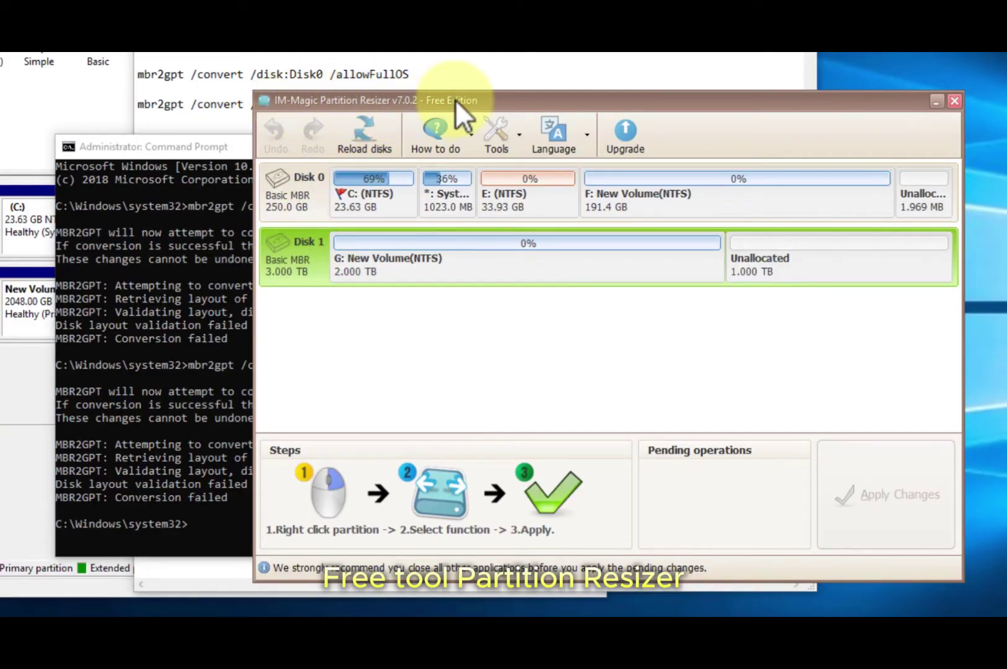
- Apply Convert MBR to GPT on Disk 1 so it shows as Basic GPT
{"action": "right_click", "coordinate": [286, 251]}
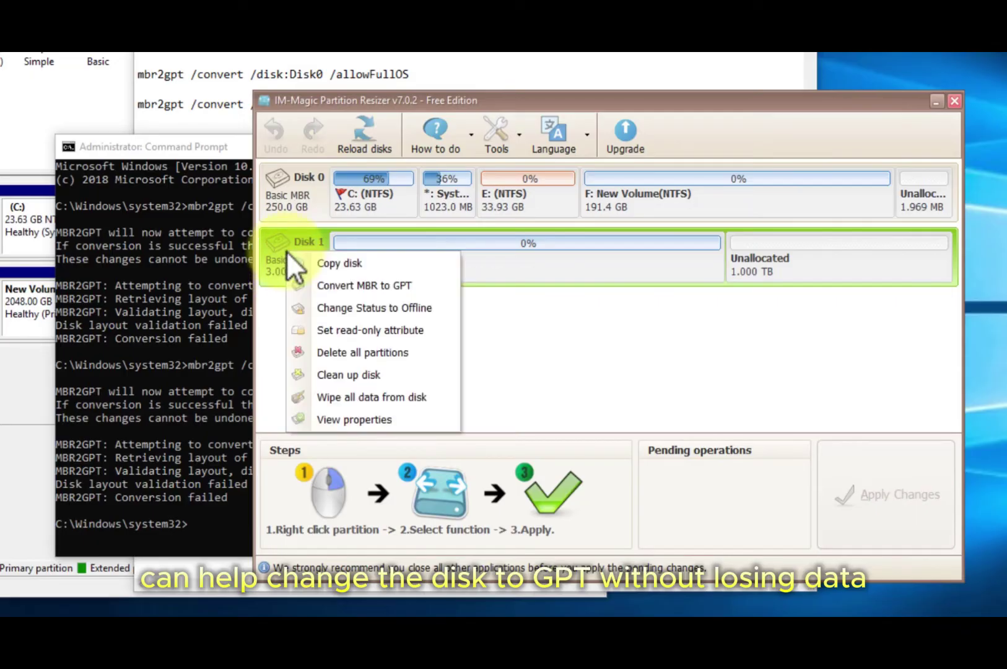
{"action": "left_click", "coordinate": [348, 286]}
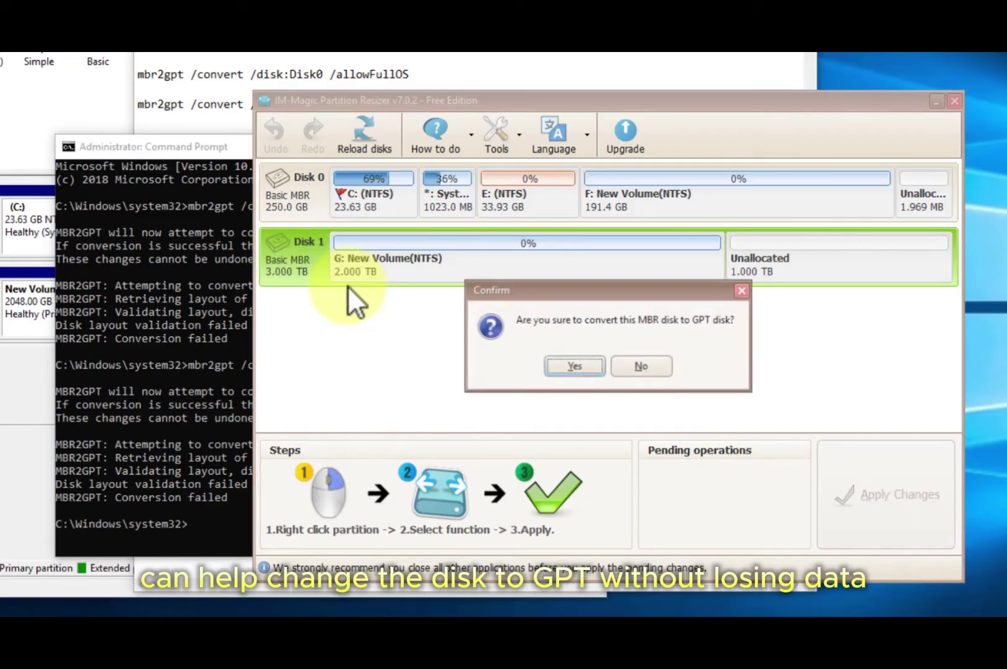
{"action": "left_click", "coordinate": [553, 365]}
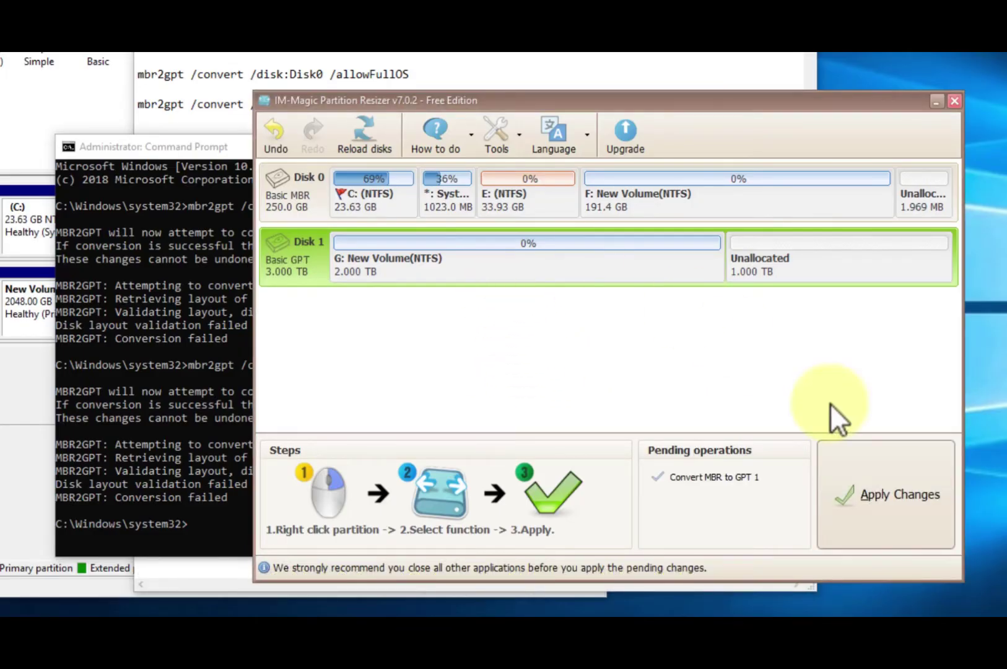
{"action": "left_click", "coordinate": [868, 508]}
{"action": "left_click", "coordinate": [658, 394]}
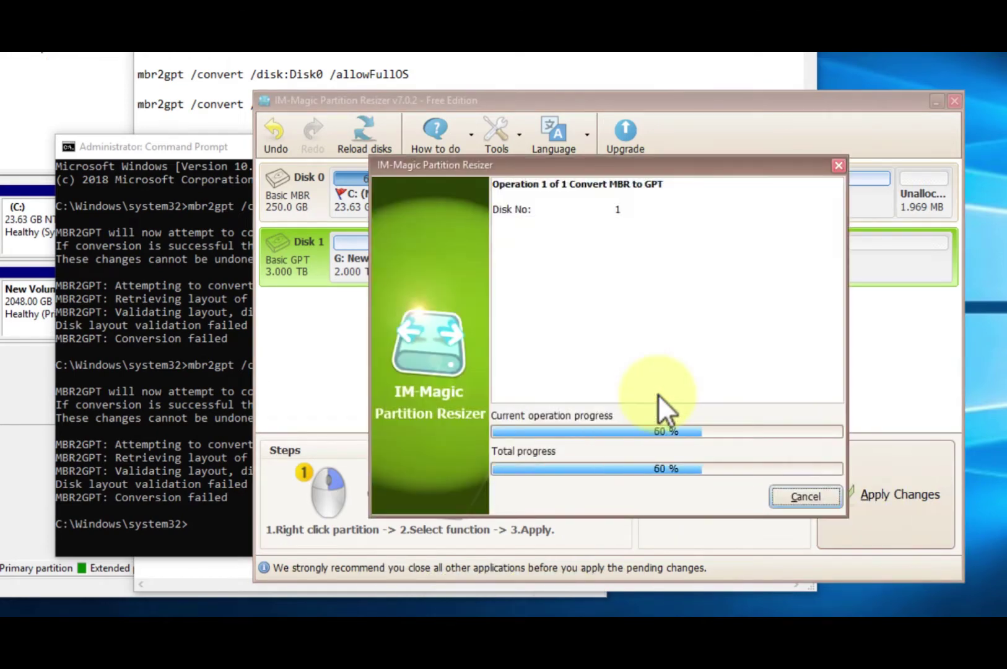
{"action": "left_click", "coordinate": [625, 365]}
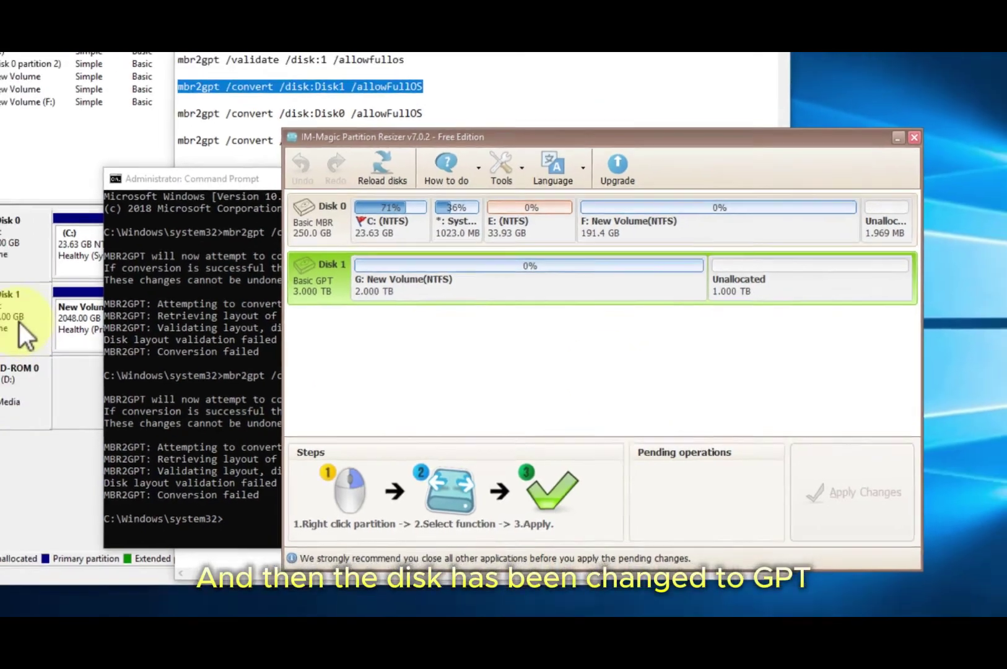
- Verify in Disk 1's properties that its partition style is now GUID Partition Table (GPT)
{"action": "left_click", "coordinate": [18, 322]}
{"action": "right_click", "coordinate": [19, 319]}
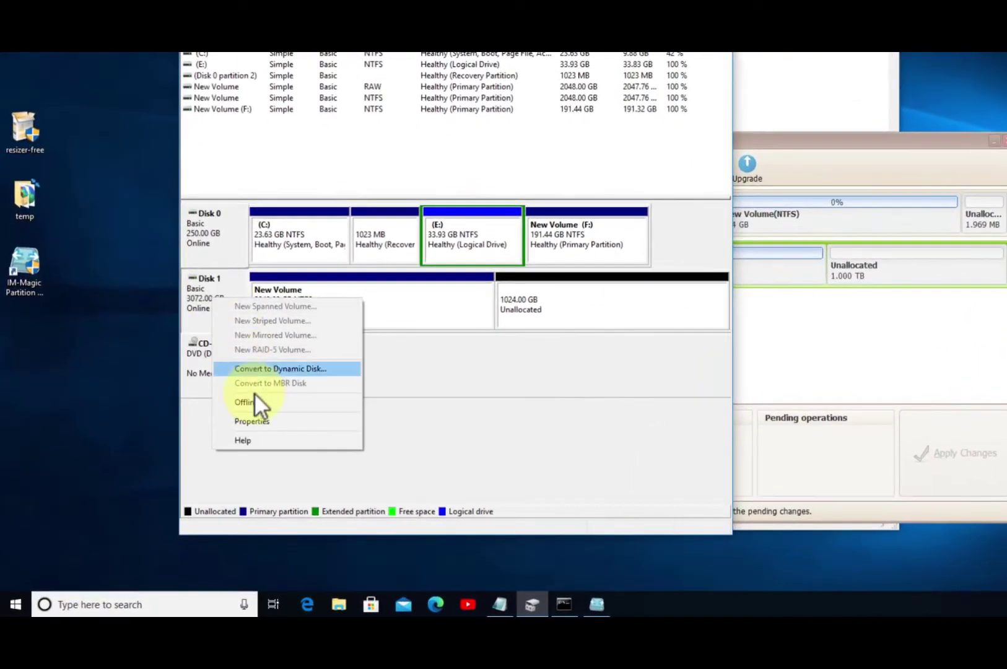
{"action": "left_click", "coordinate": [252, 421]}
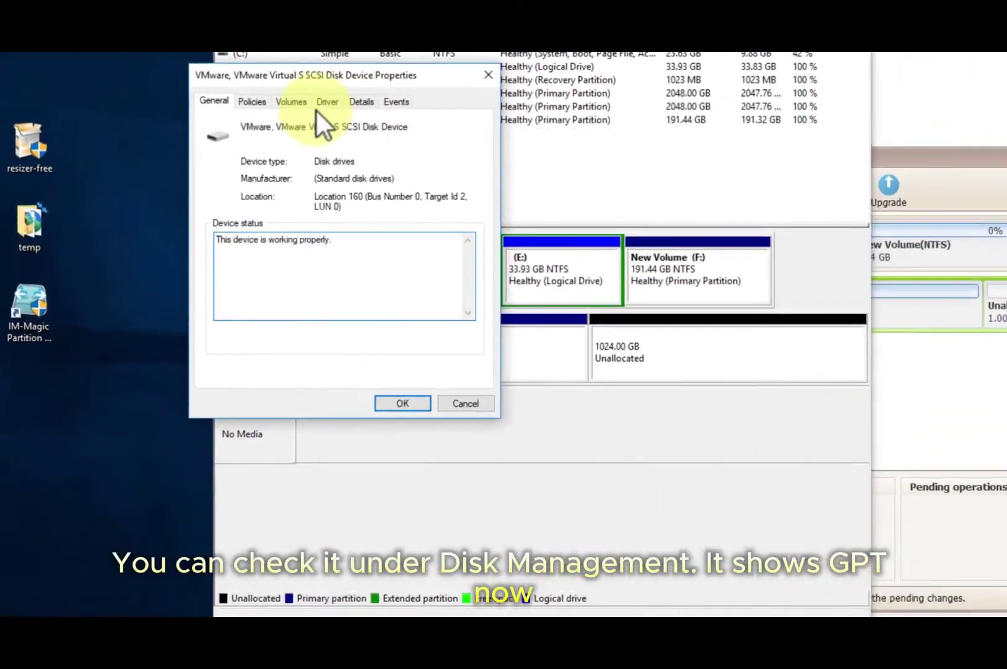
{"action": "left_click", "coordinate": [291, 101]}
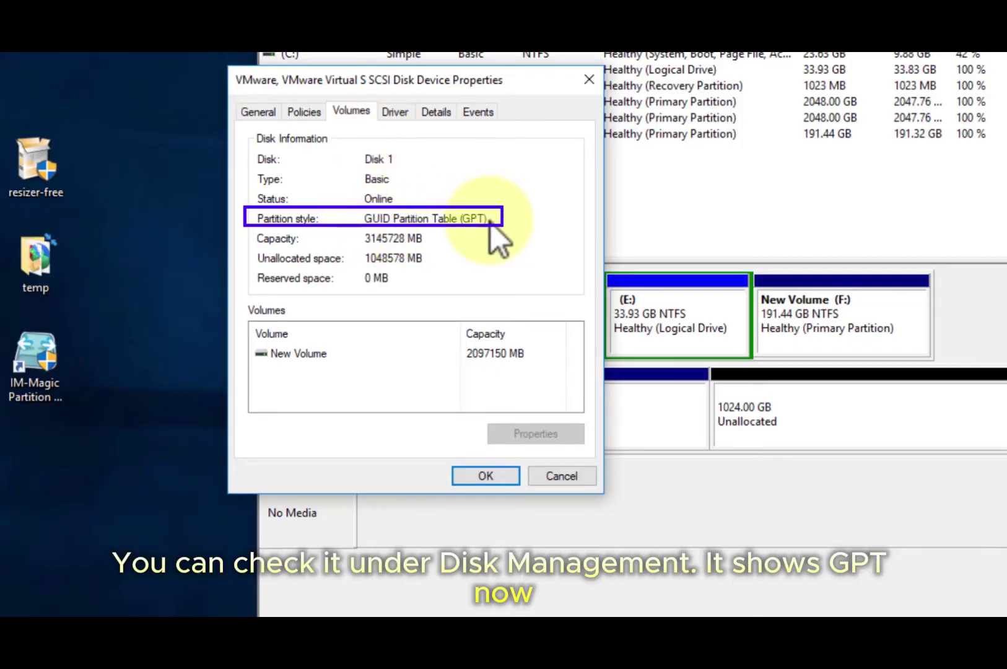
{"action": "left_click", "coordinate": [551, 481]}
{"action": "left_click", "coordinate": [501, 443]}
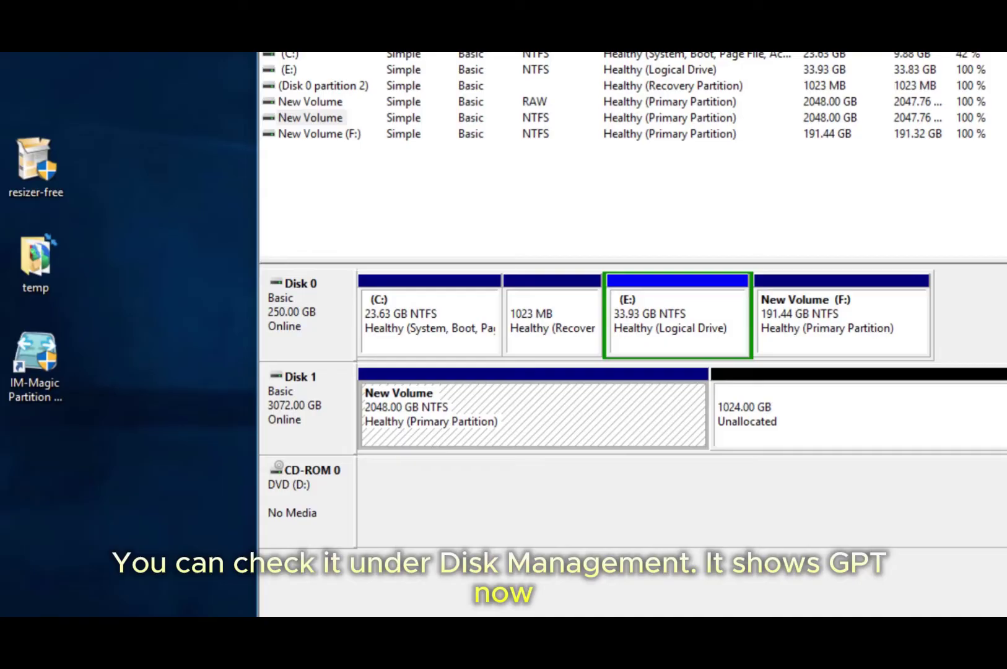
{"action": "key", "text": "alt+Tab"}
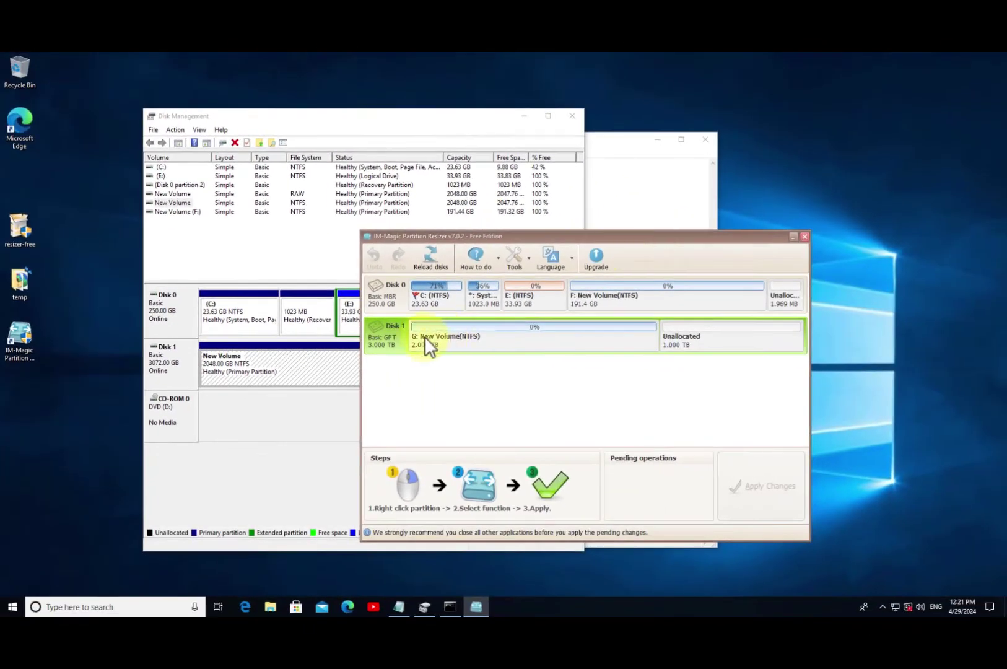
{"action": "left_click", "coordinate": [446, 123]}
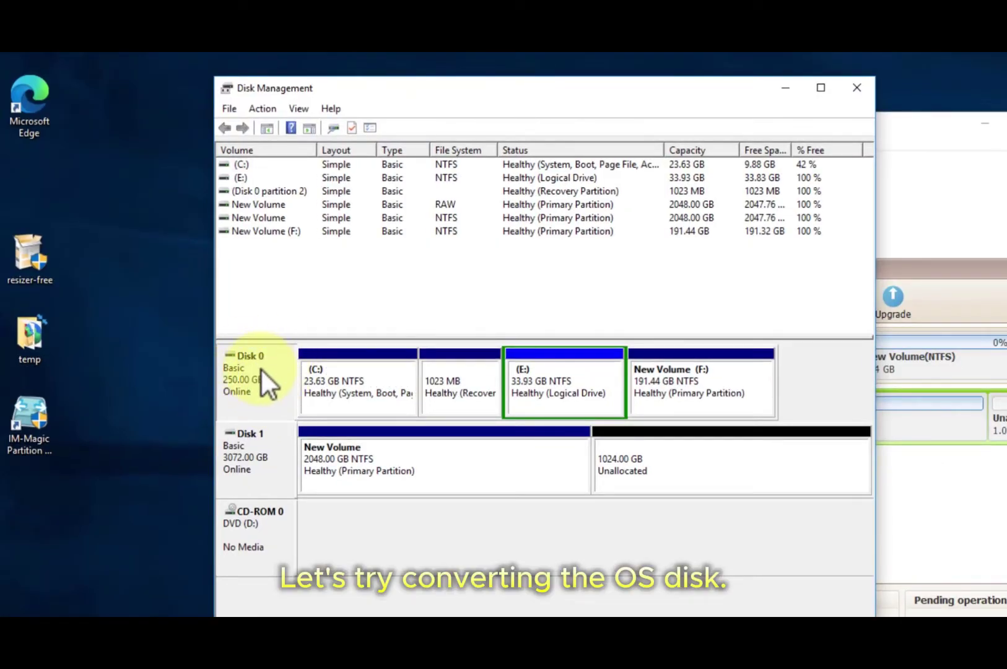
- Select the (E:) logical drive on Disk 0, then bring the mbr2gpt notes forward
{"action": "left_click", "coordinate": [536, 356]}
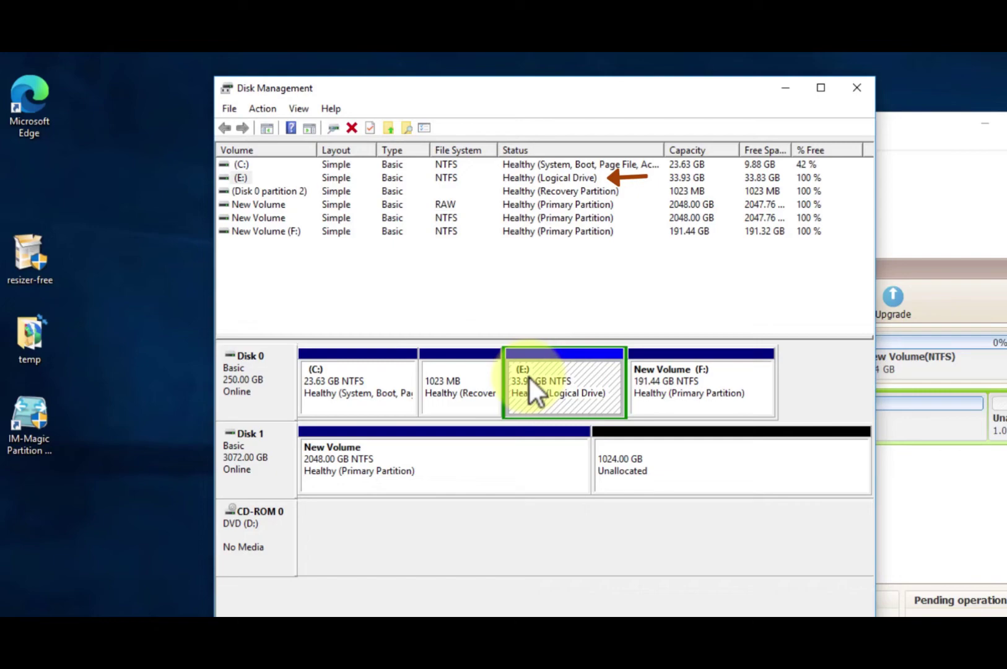
{"action": "left_click", "coordinate": [913, 132]}
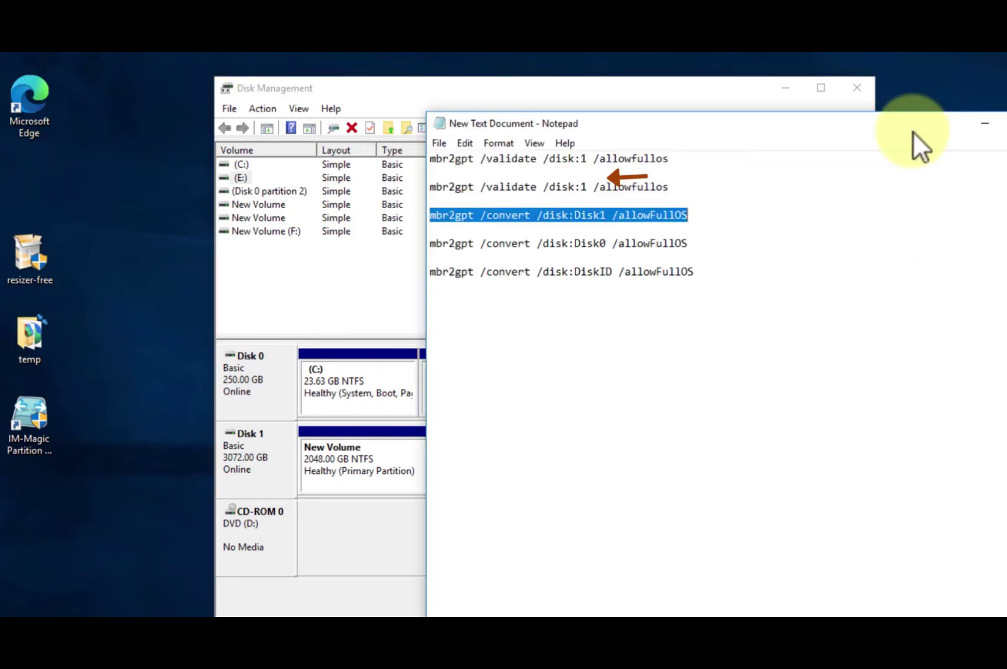
- Run mbr2gpt /convert /disk:Disk0 /allowFullOS, which fails disk 0 layout validation
{"action": "left_click", "coordinate": [554, 216]}
{"action": "left_click_drag", "start_coordinate": [693, 242], "coordinate": [429, 243]}
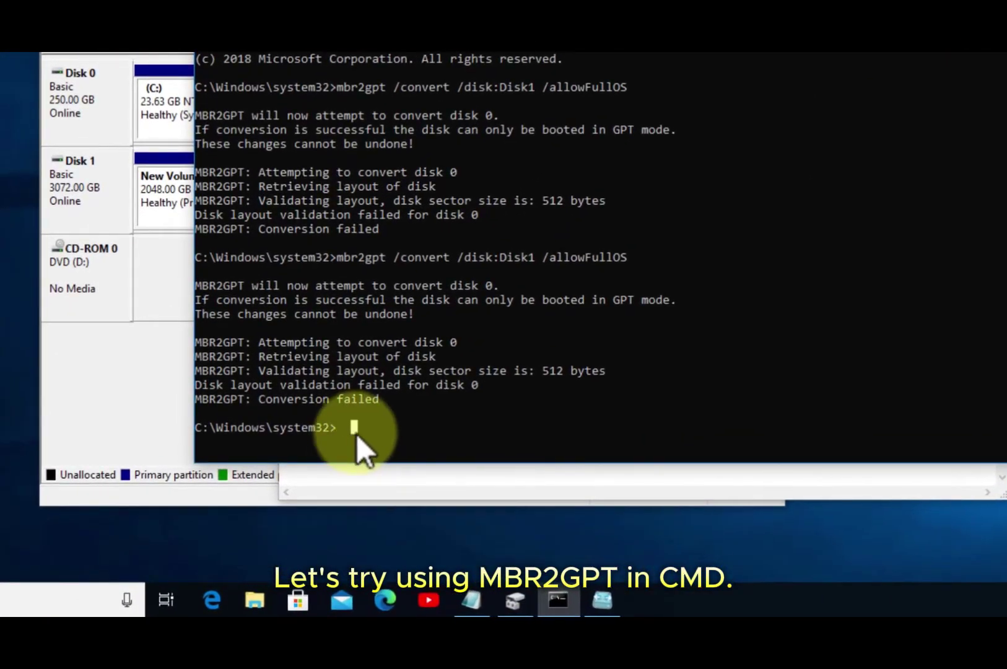
{"action": "right_click", "coordinate": [370, 434]}
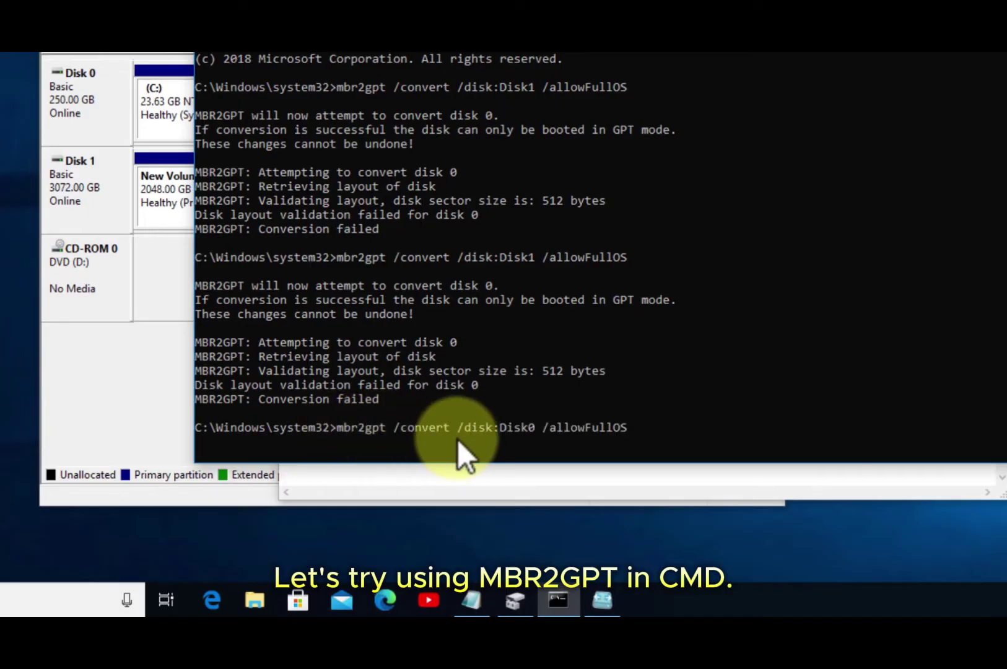
{"action": "key", "text": "Return"}
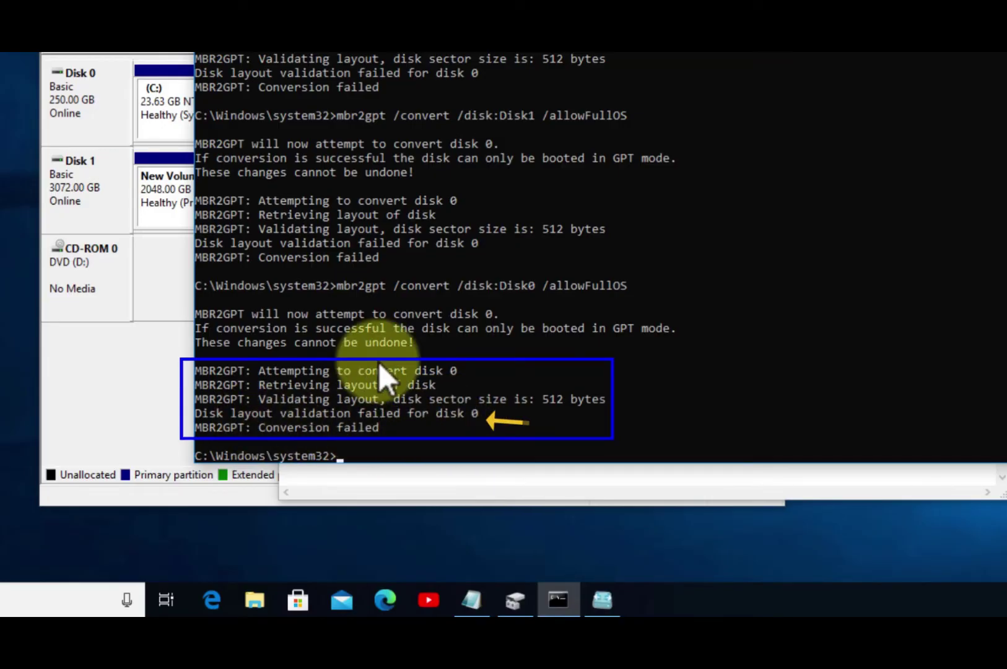
{"action": "left_click", "coordinate": [164, 132]}
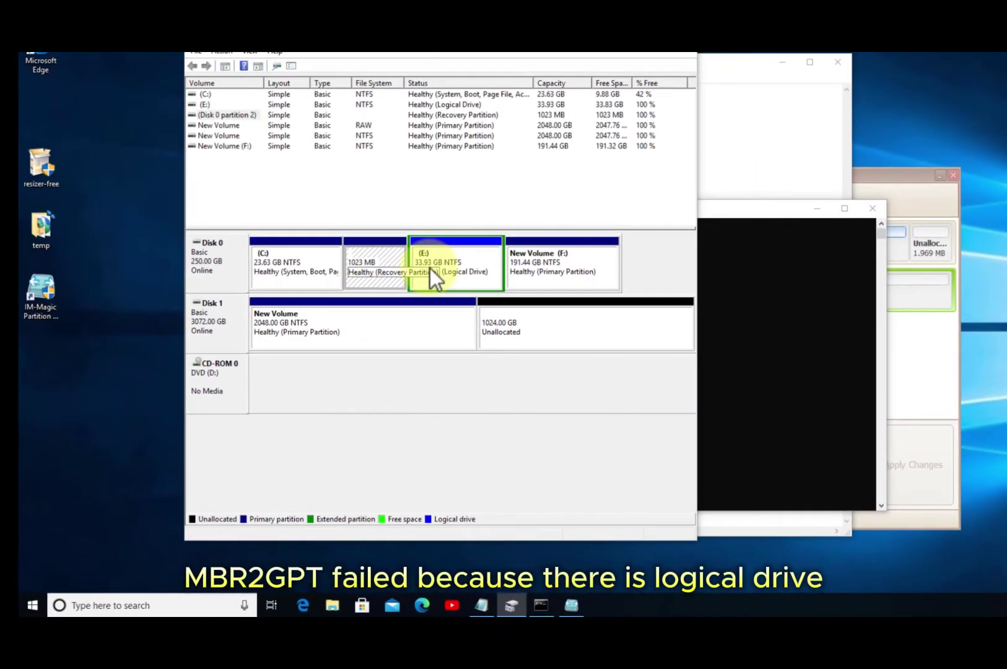
- Copy the E: partition into Disk 1's 1.000 TB unallocated space as new 33.93 GB drive H:
{"action": "left_click", "coordinate": [435, 91]}
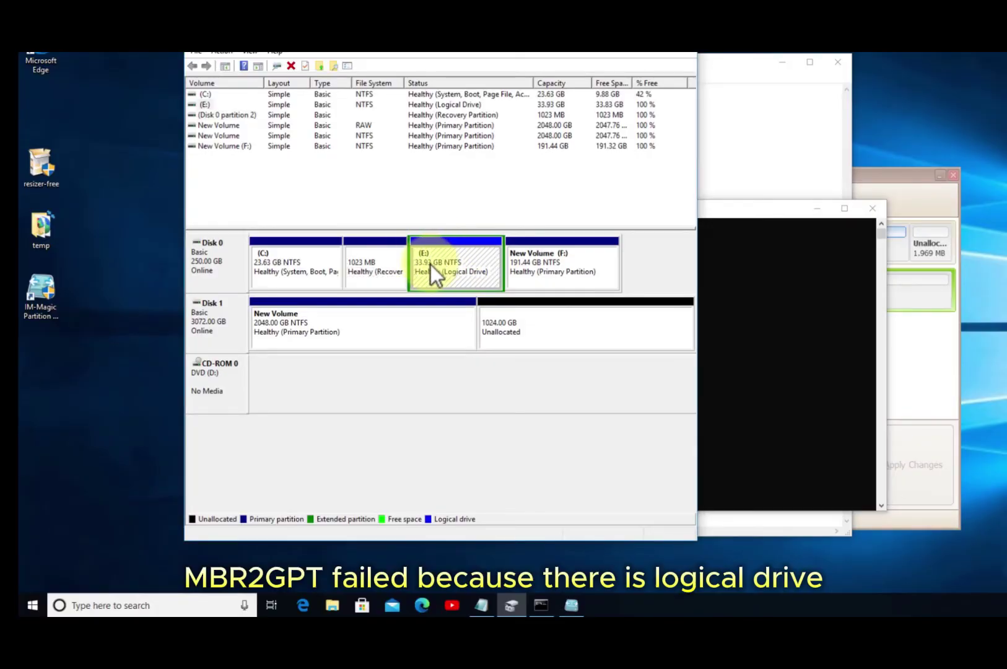
{"action": "left_click", "coordinate": [888, 177]}
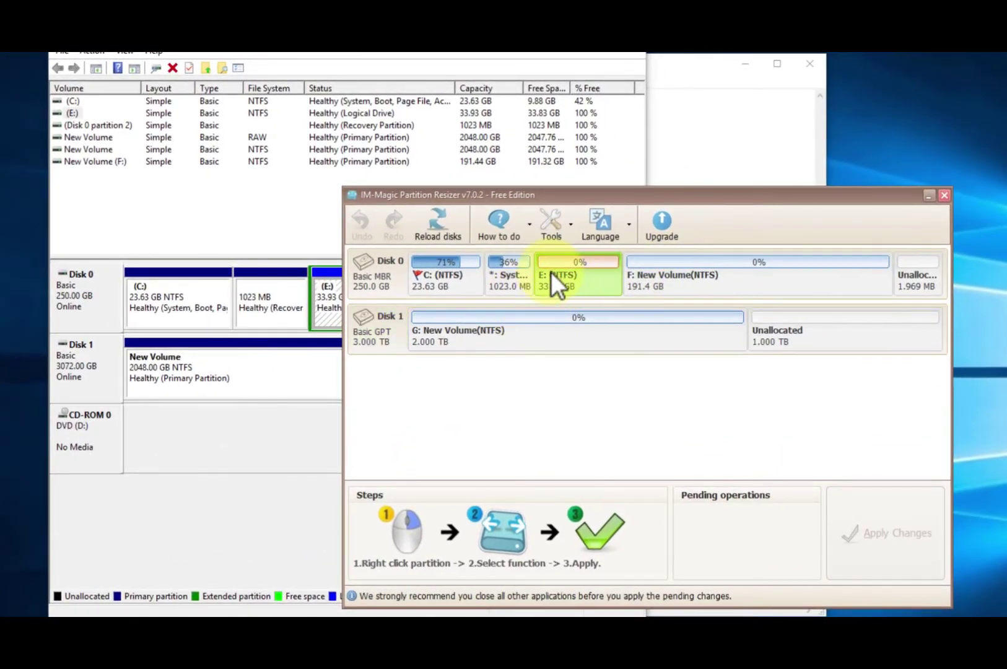
{"action": "right_click", "coordinate": [551, 272]}
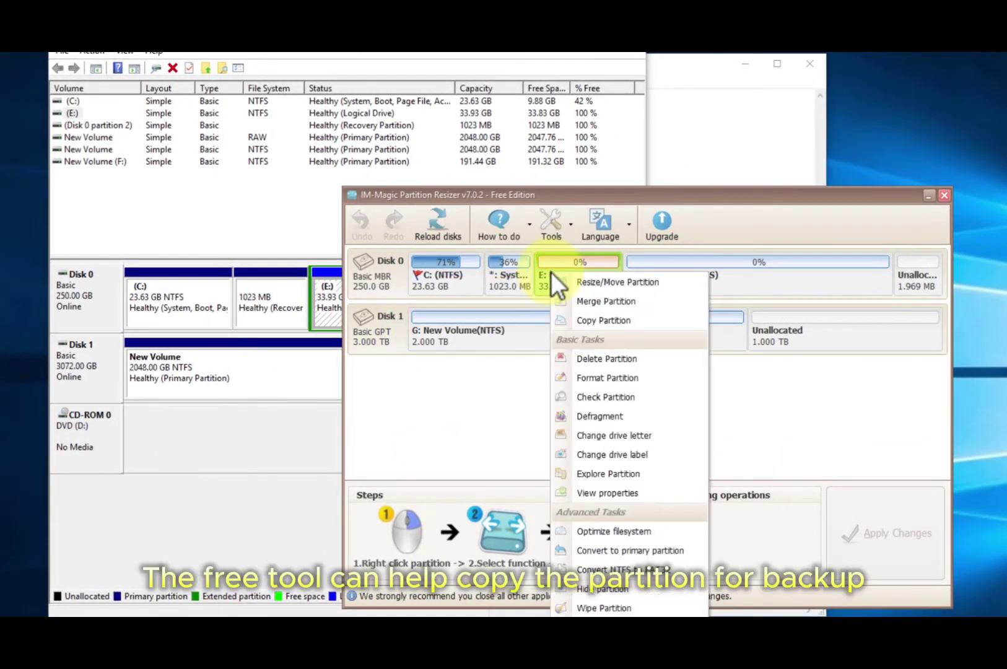
{"action": "left_click", "coordinate": [581, 323]}
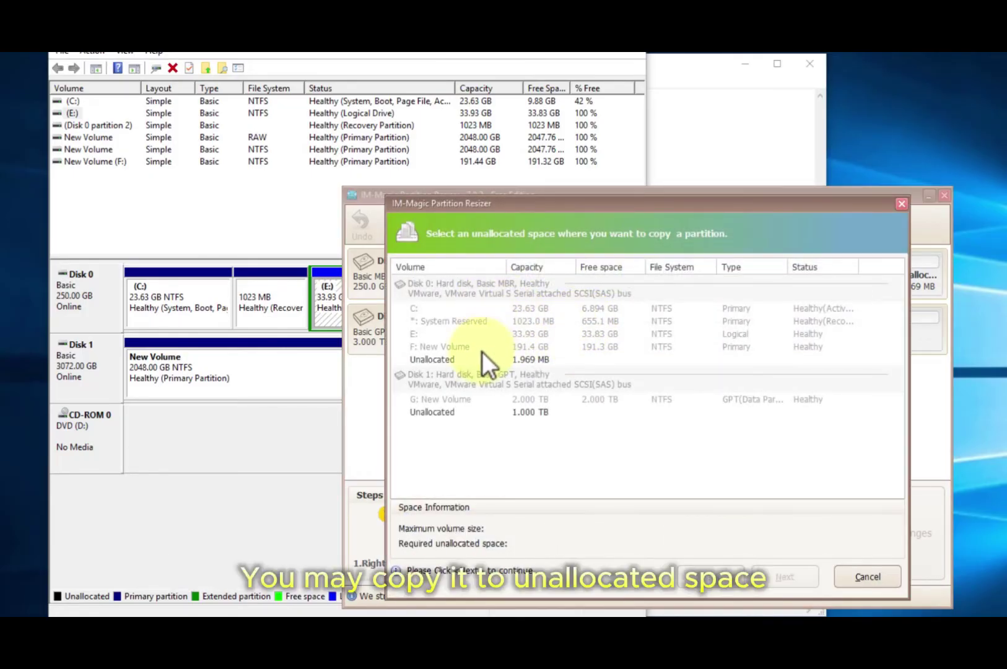
{"action": "left_click", "coordinate": [440, 411]}
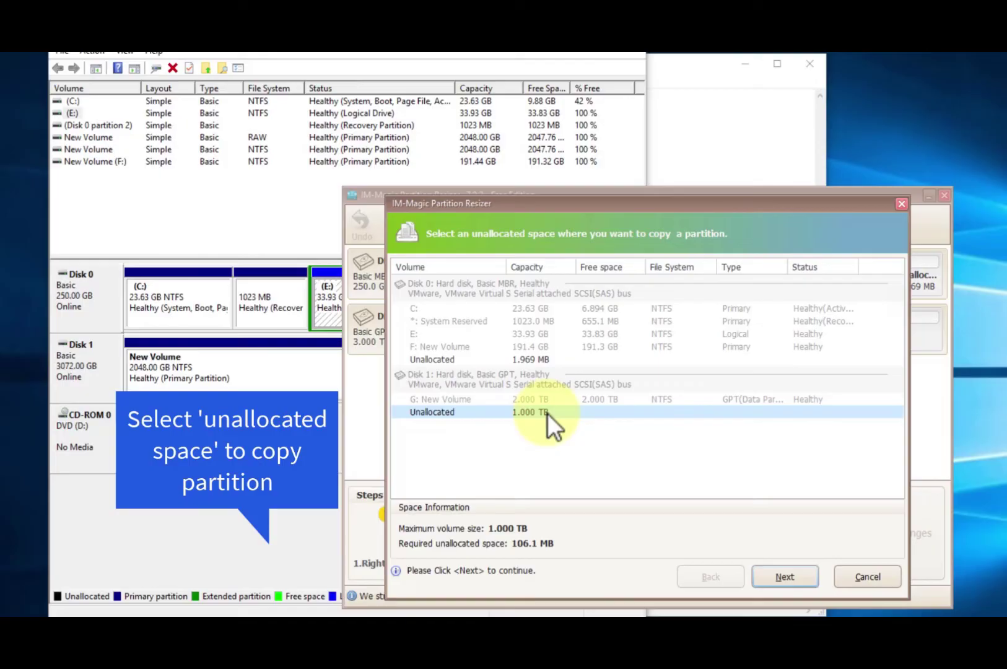
{"action": "left_click", "coordinate": [776, 574]}
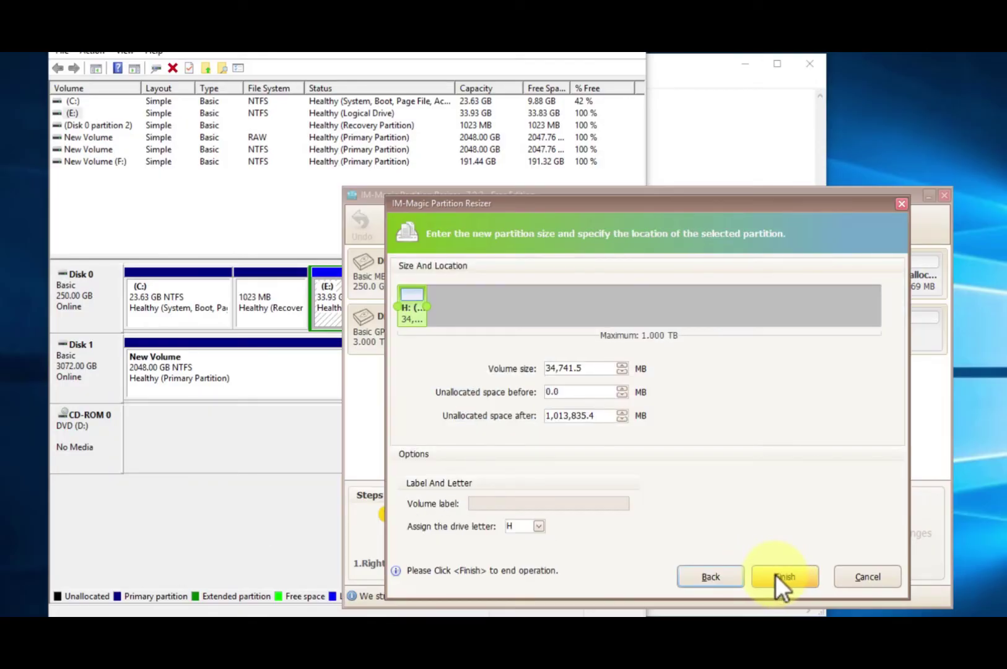
{"action": "left_click", "coordinate": [776, 574]}
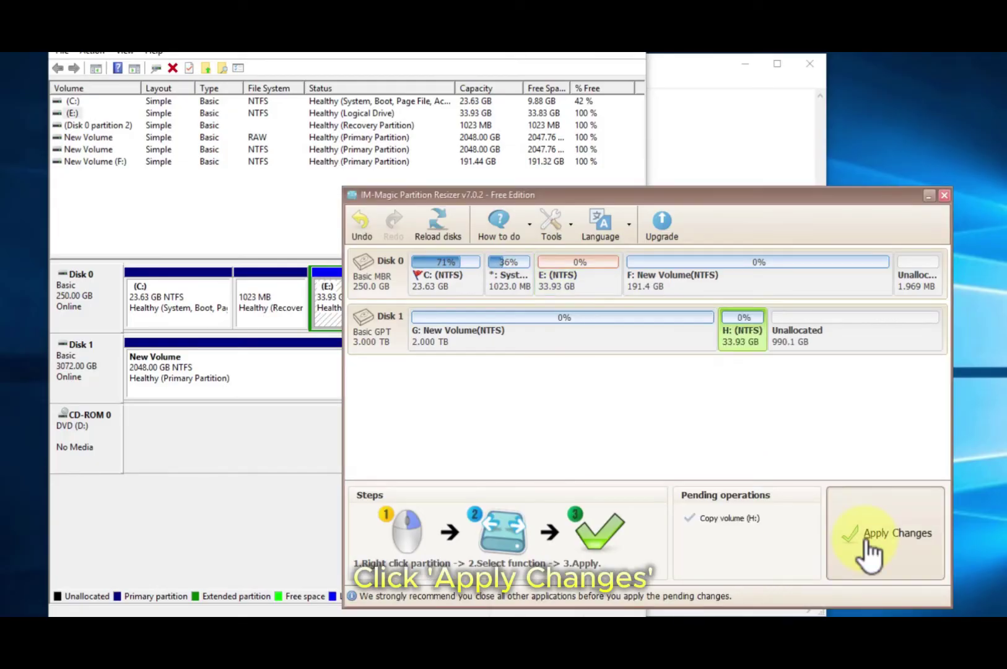
{"action": "left_click", "coordinate": [867, 549]}
{"action": "left_click", "coordinate": [680, 443]}
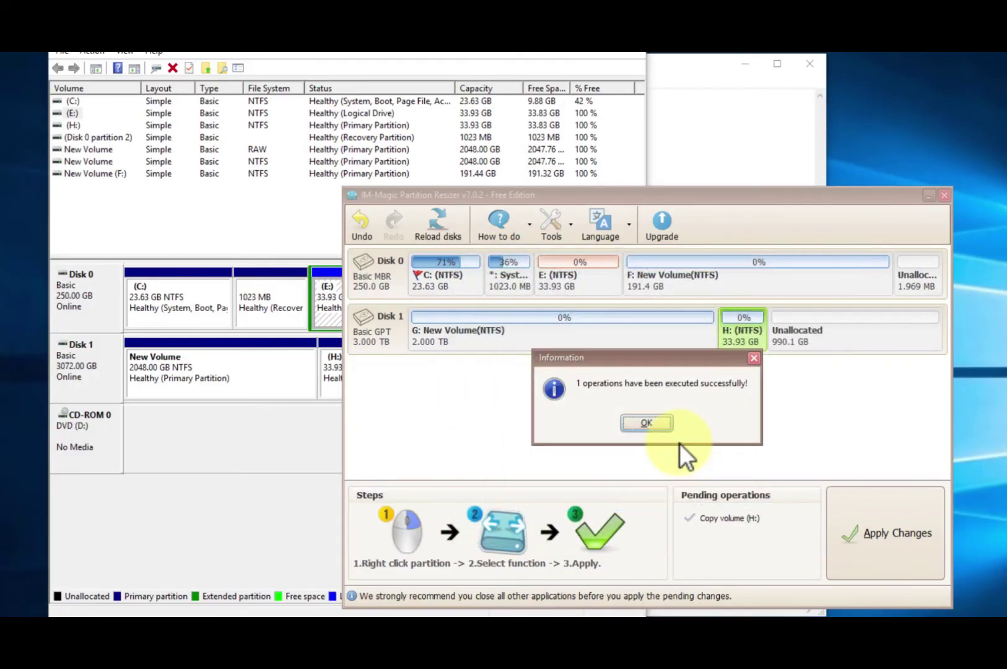
{"action": "left_click", "coordinate": [651, 417]}
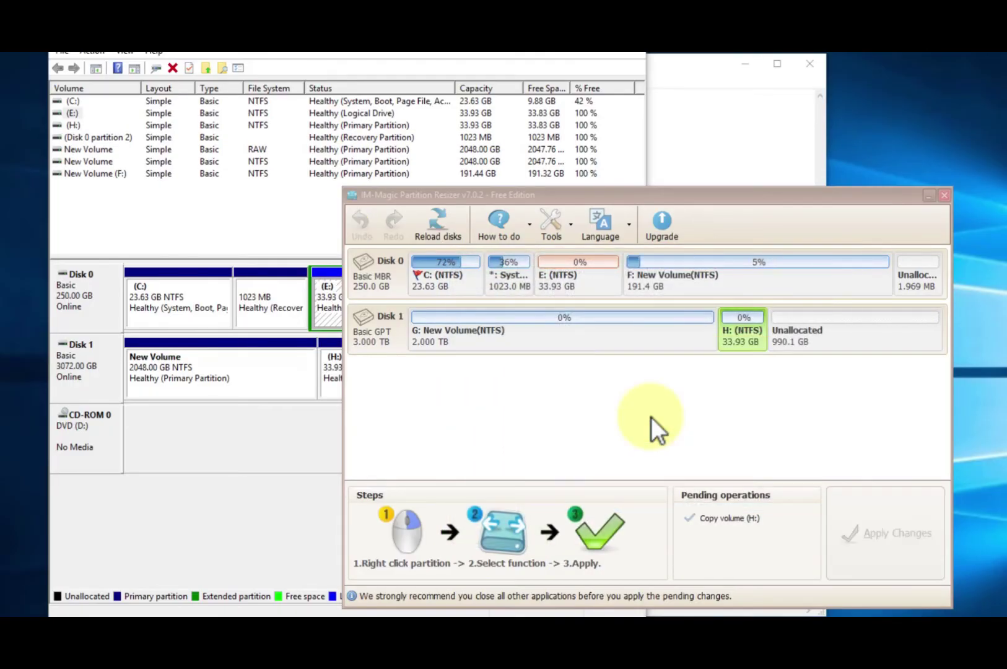
- Delete the (E:) volume on Disk 0 in Disk Management
{"action": "left_click", "coordinate": [944, 195]}
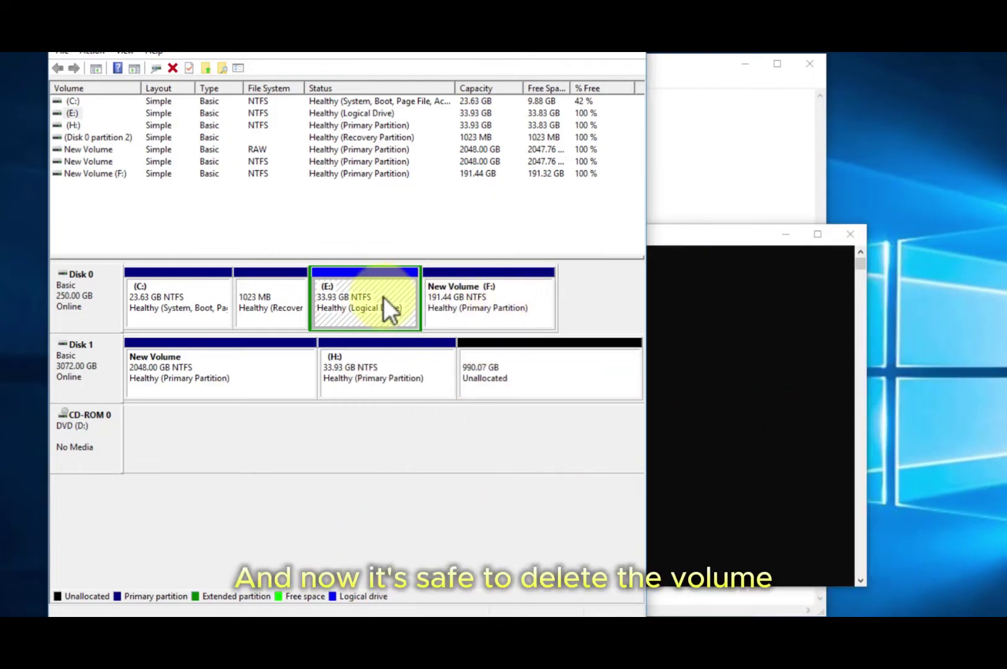
{"action": "right_click", "coordinate": [351, 291]}
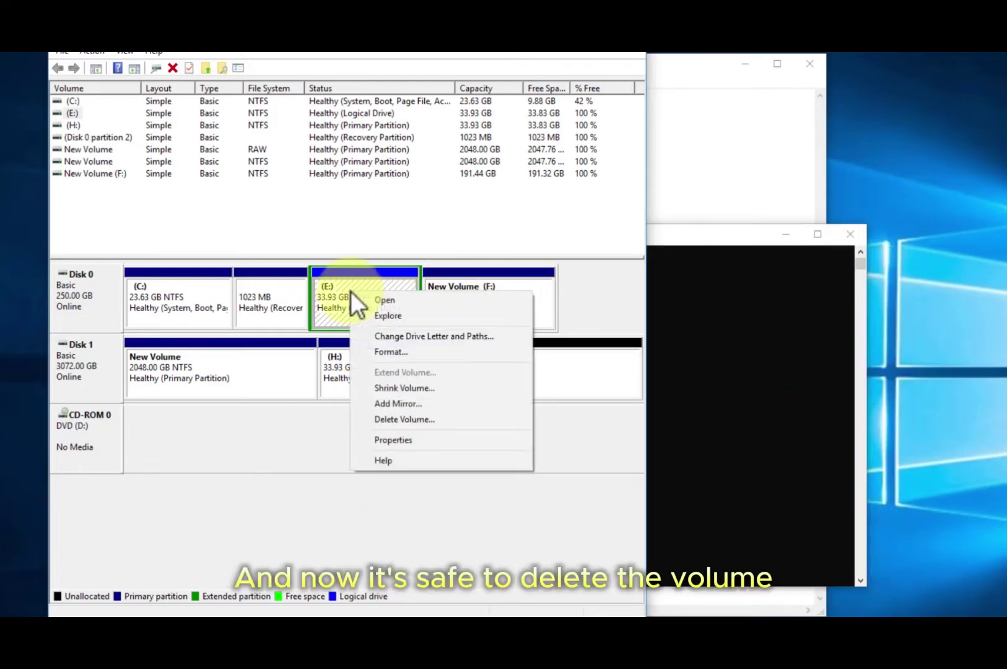
{"action": "left_click", "coordinate": [386, 420]}
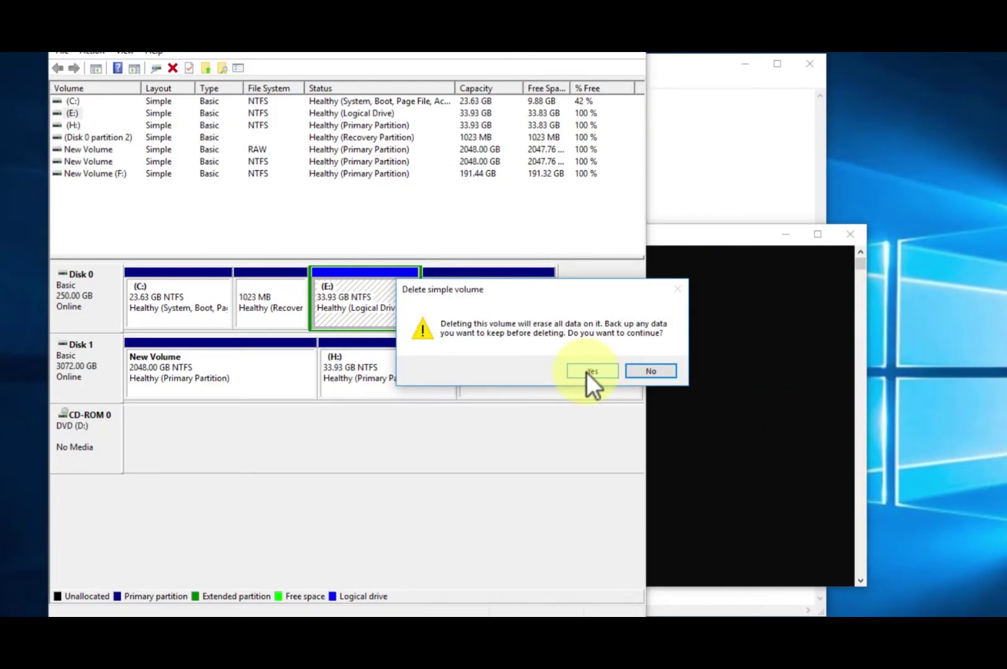
{"action": "left_click", "coordinate": [590, 371]}
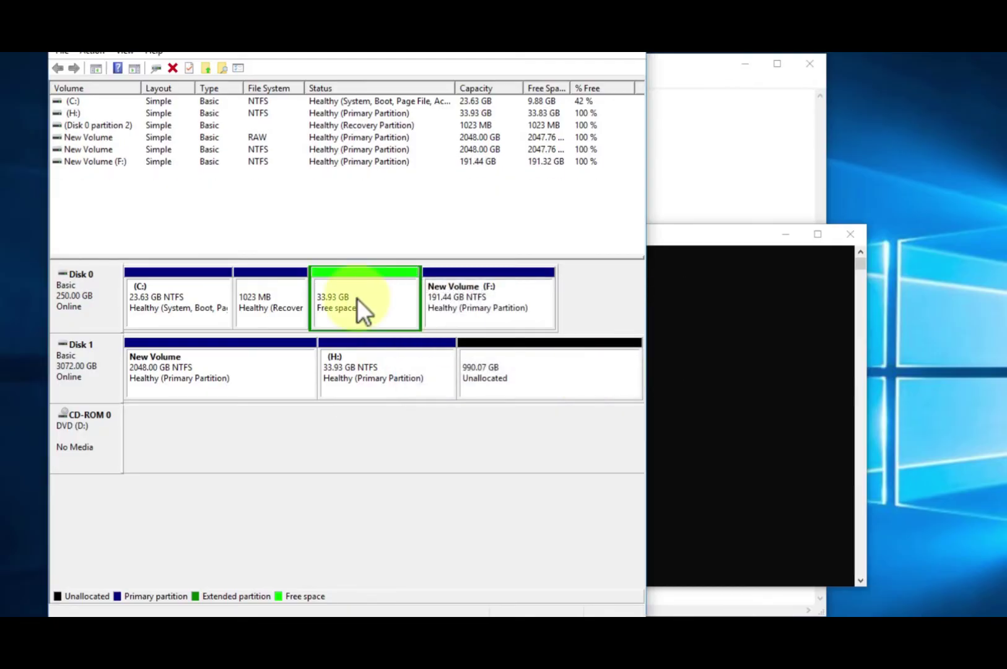
- Delete the leftover extended partition, leaving 33.93 GB unallocated on Disk 0
{"action": "right_click", "coordinate": [356, 298]}
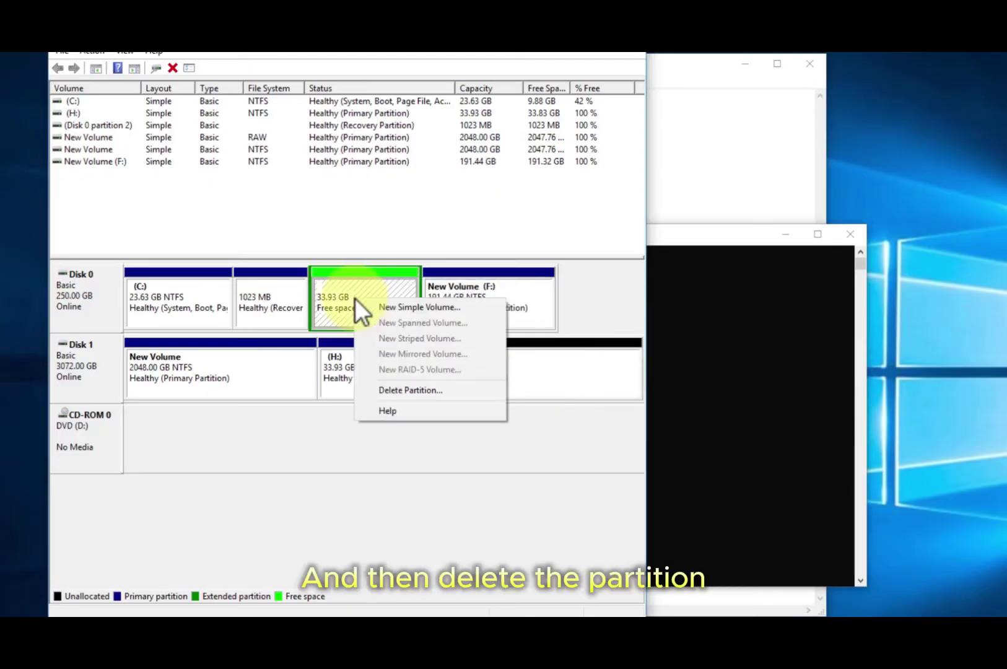
{"action": "left_click", "coordinate": [385, 390]}
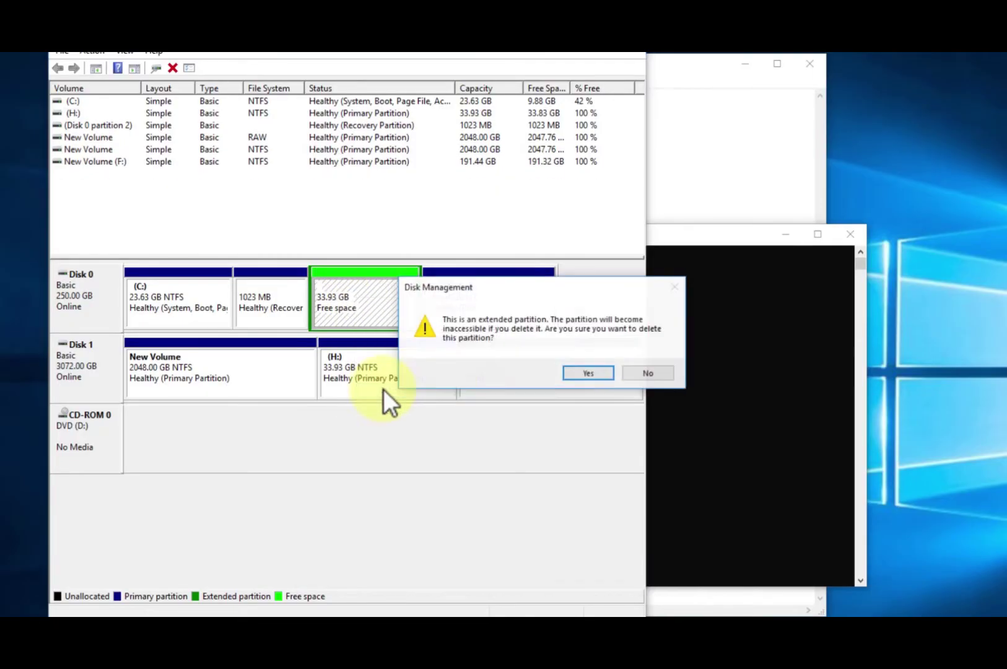
{"action": "left_click", "coordinate": [587, 373]}
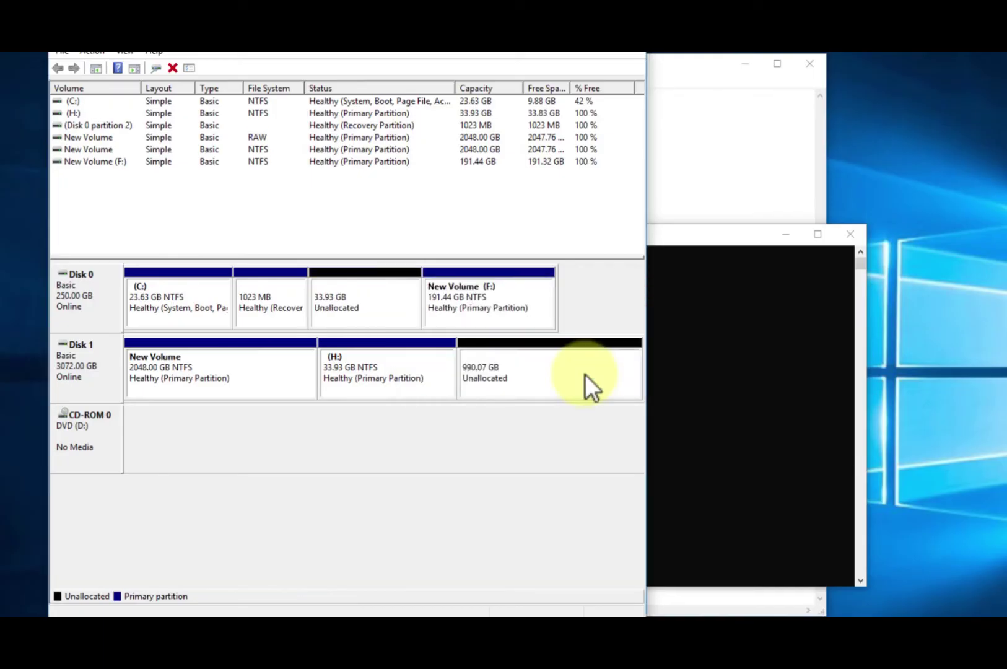
{"action": "left_click", "coordinate": [381, 302]}
{"action": "left_click", "coordinate": [207, 310]}
{"action": "left_click", "coordinate": [348, 299]}
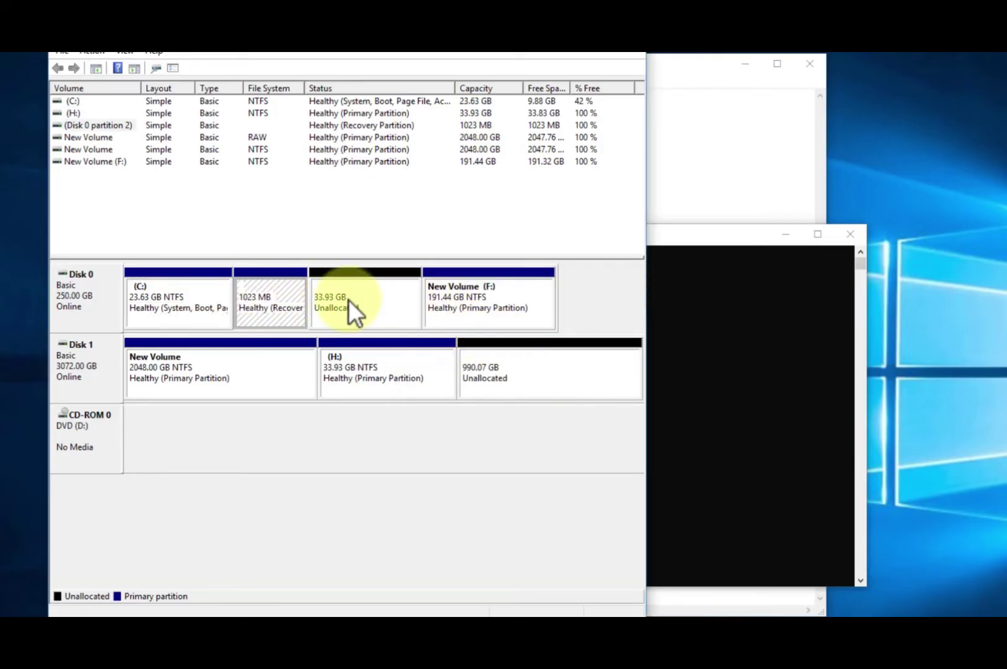
{"action": "left_click", "coordinate": [461, 300]}
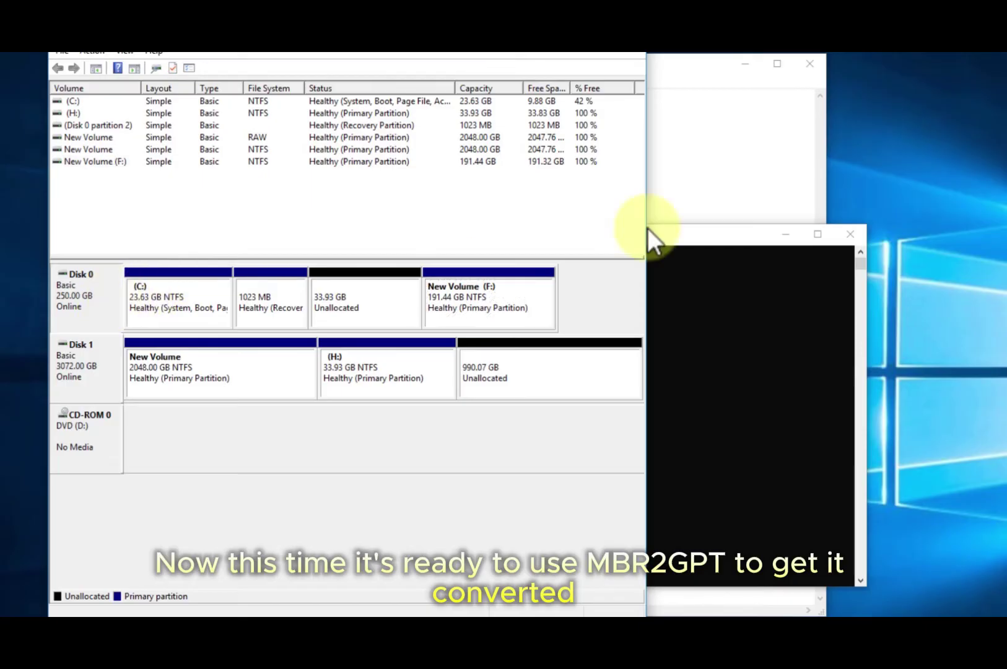
- Paste and run mbr2gpt /convert /disk:Disk0 /allowFullOS; Disk 0 converts successfully
{"action": "left_click", "coordinate": [731, 115]}
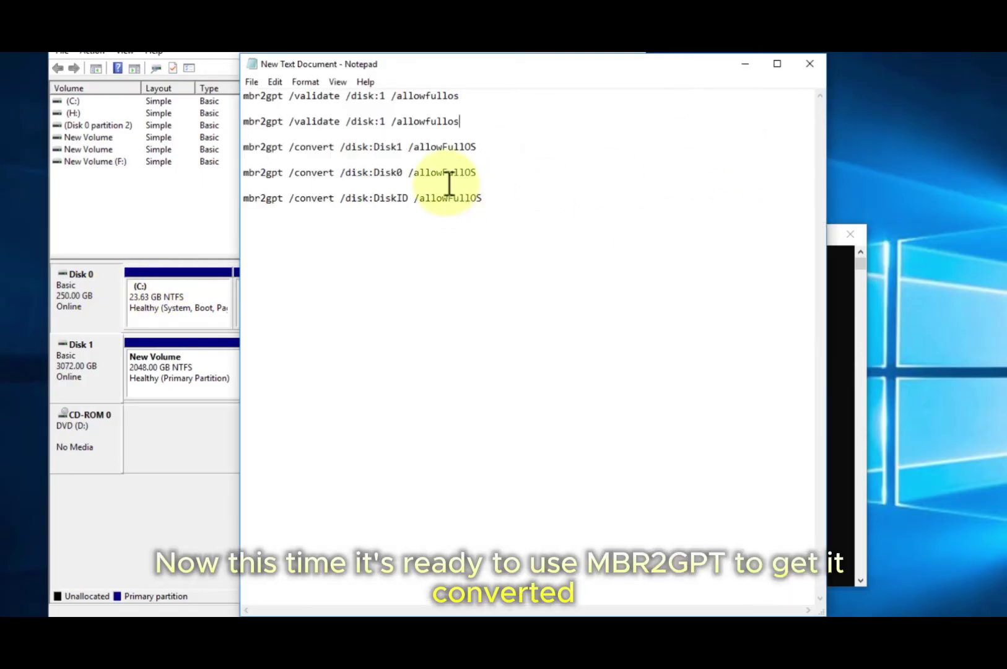
{"action": "left_click_drag", "start_coordinate": [477, 173], "coordinate": [243, 175]}
{"action": "key", "text": "ctrl+c"}
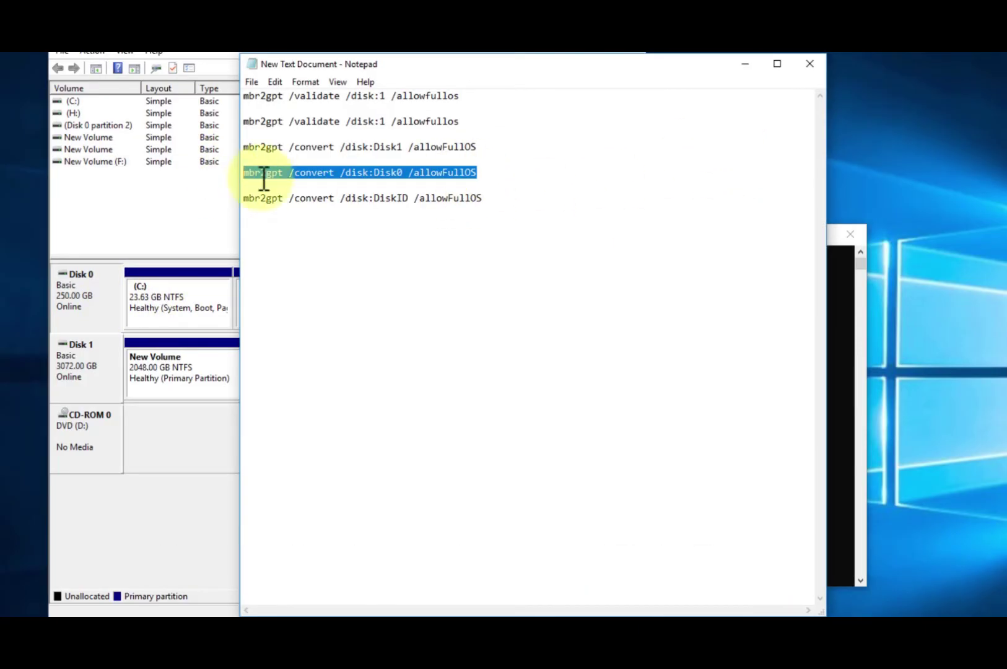
{"action": "left_click", "coordinate": [832, 367]}
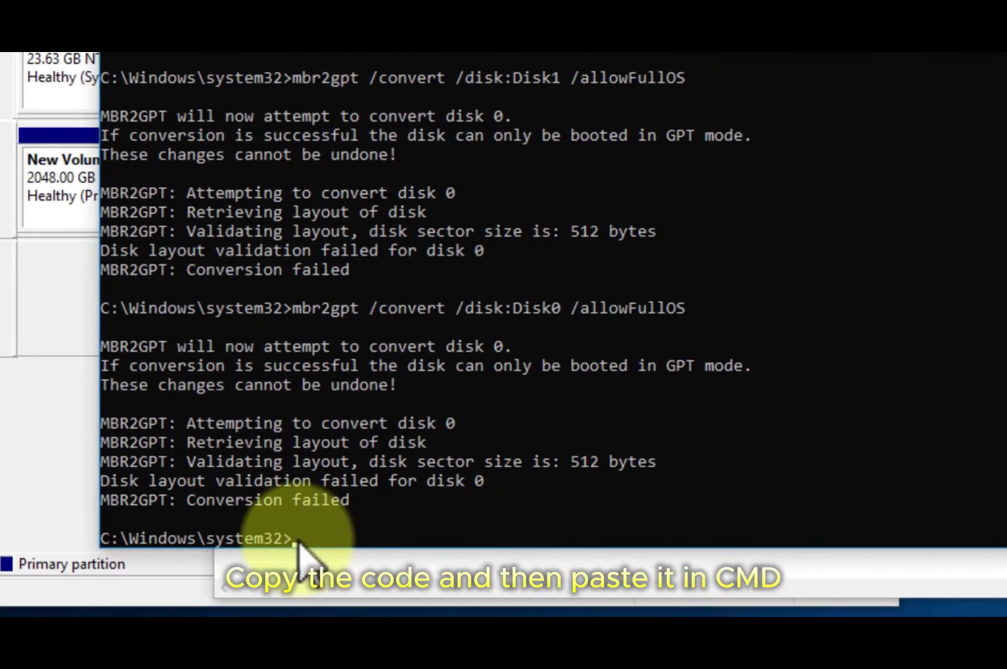
{"action": "key", "text": "ctrl+v"}
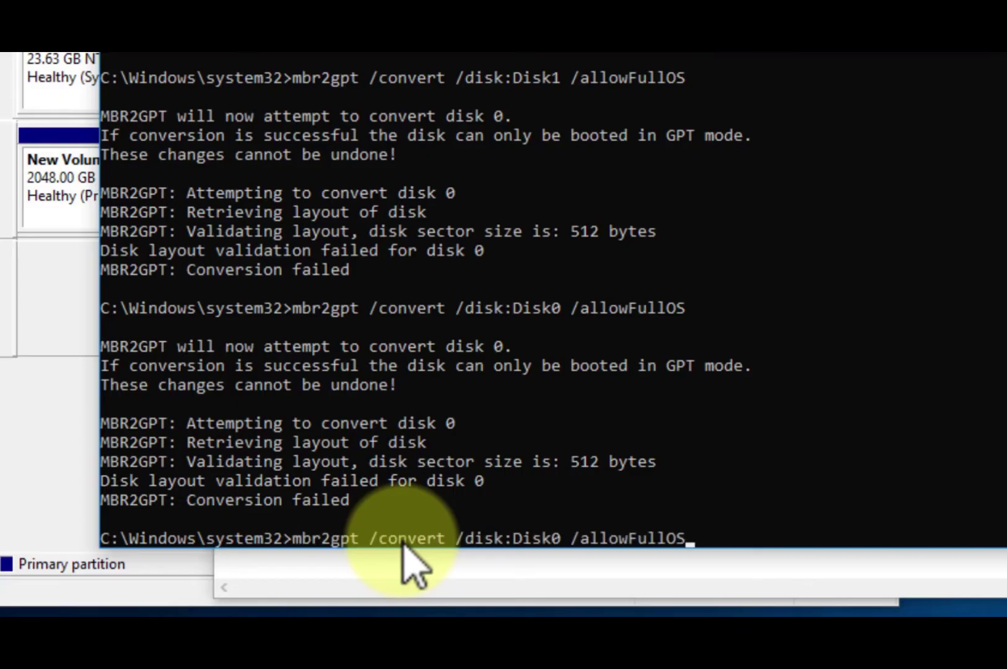
{"action": "key", "text": "Return"}
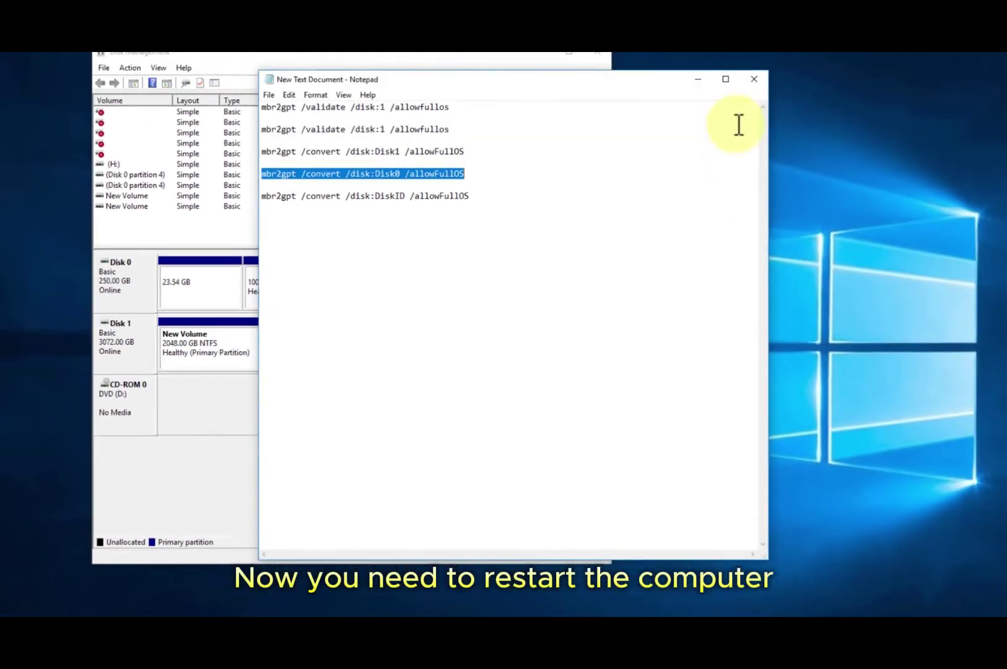
- Close Notepad and Disk Management, then bring up the Start menu's power options with Restart
{"action": "left_click", "coordinate": [753, 79]}
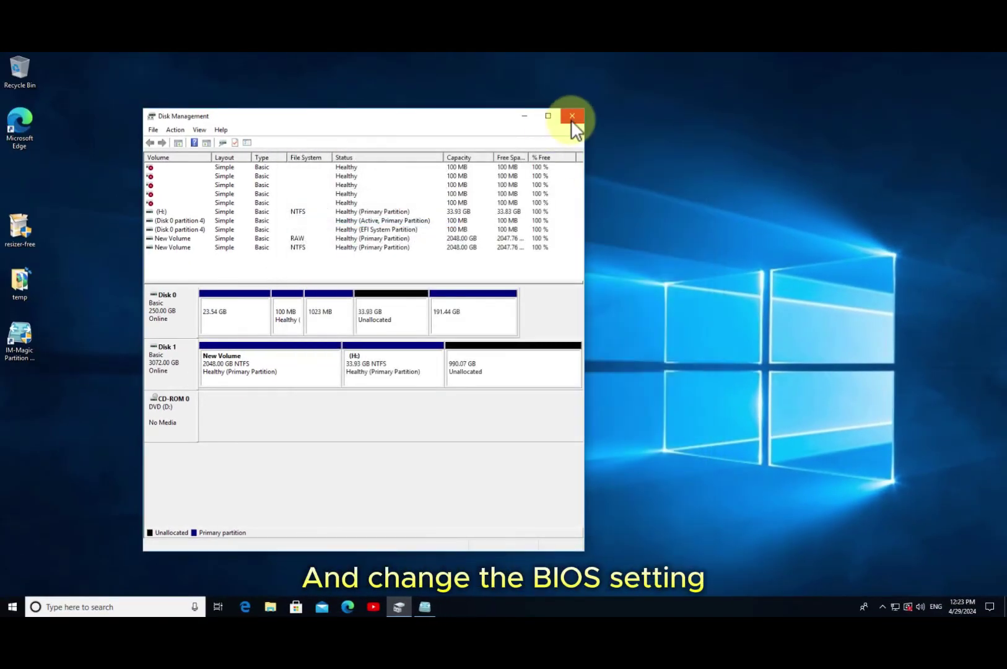
{"action": "left_click", "coordinate": [571, 120]}
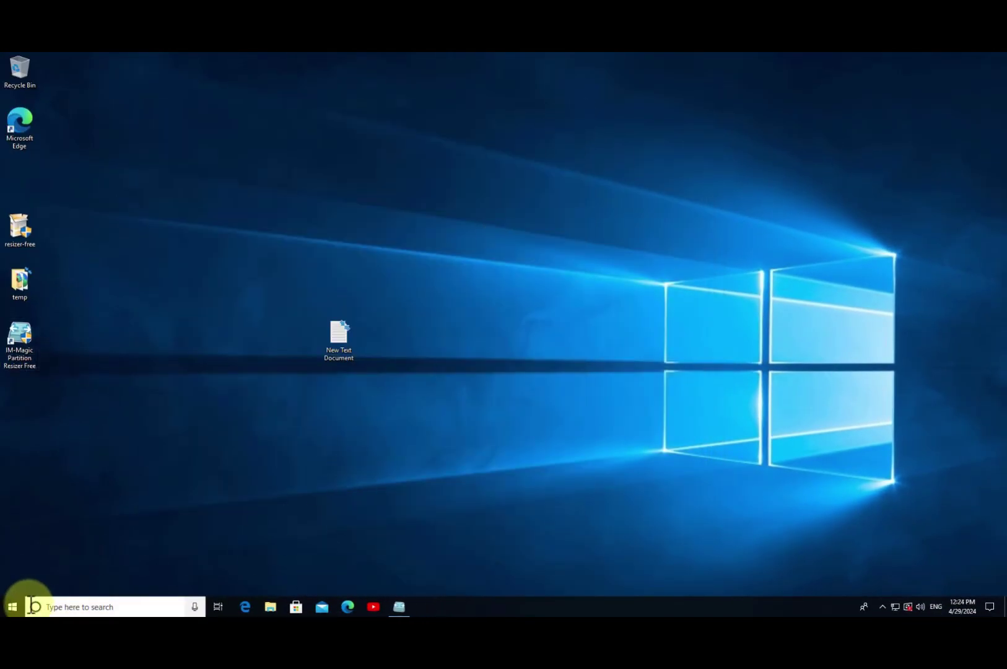
{"action": "left_click", "coordinate": [13, 608]}
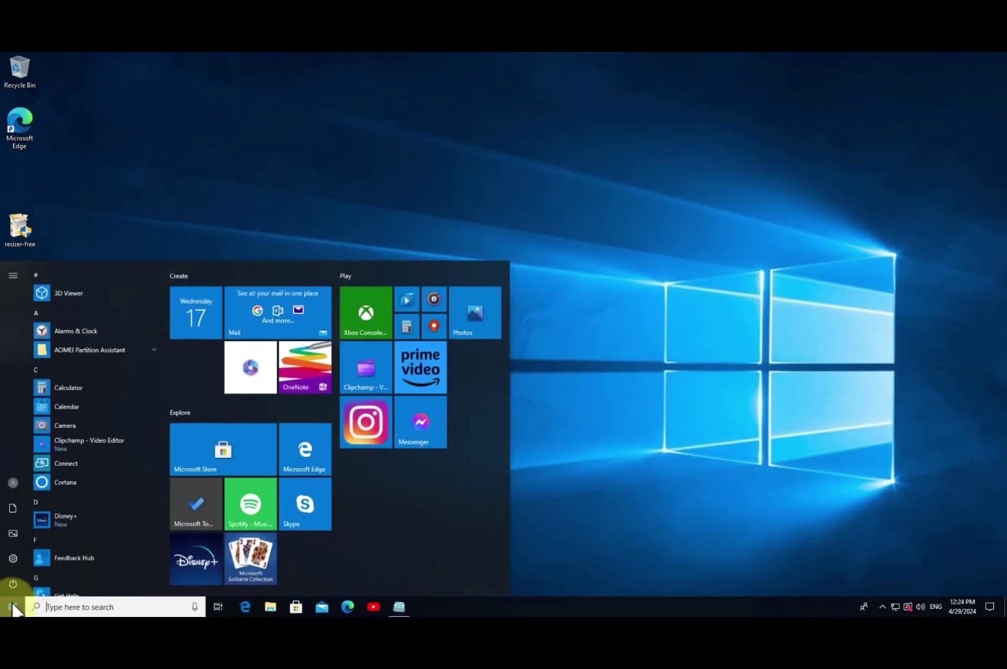
{"action": "left_click", "coordinate": [13, 586]}
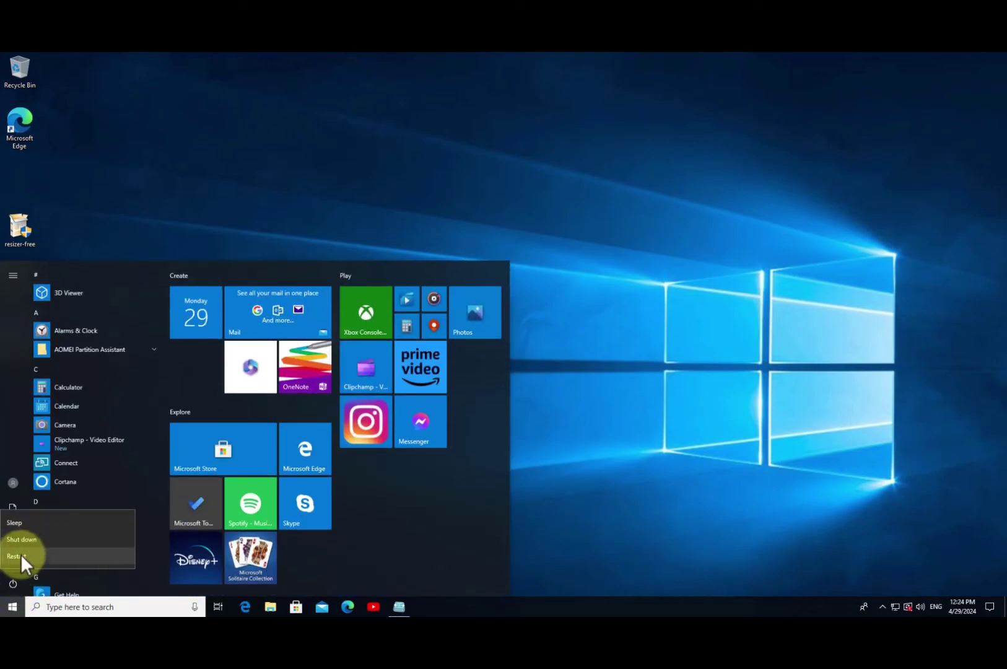